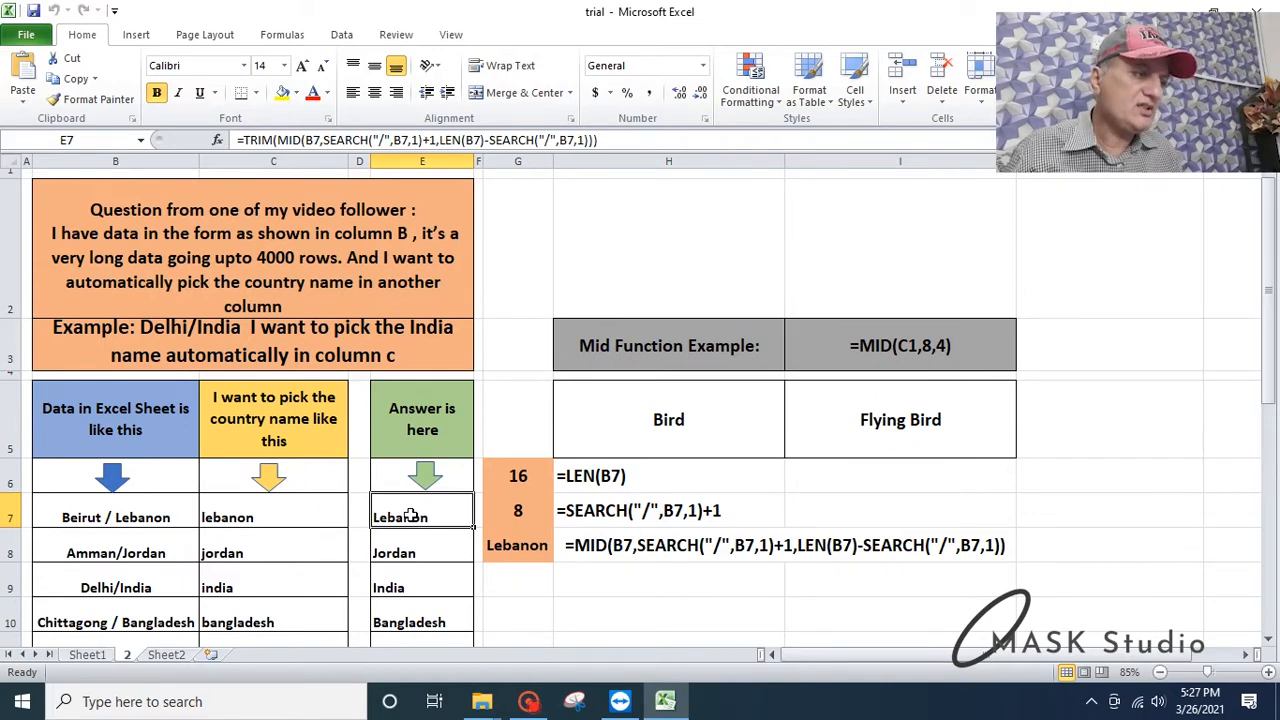
# - Clear the existing answer formulas from cells E7 through E21
pyautogui.moveTo(410, 515)
pyautogui.mouseDown()
pyautogui.moveTo(410, 650)
pyautogui.moveTo(410, 515)
pyautogui.mouseUp()
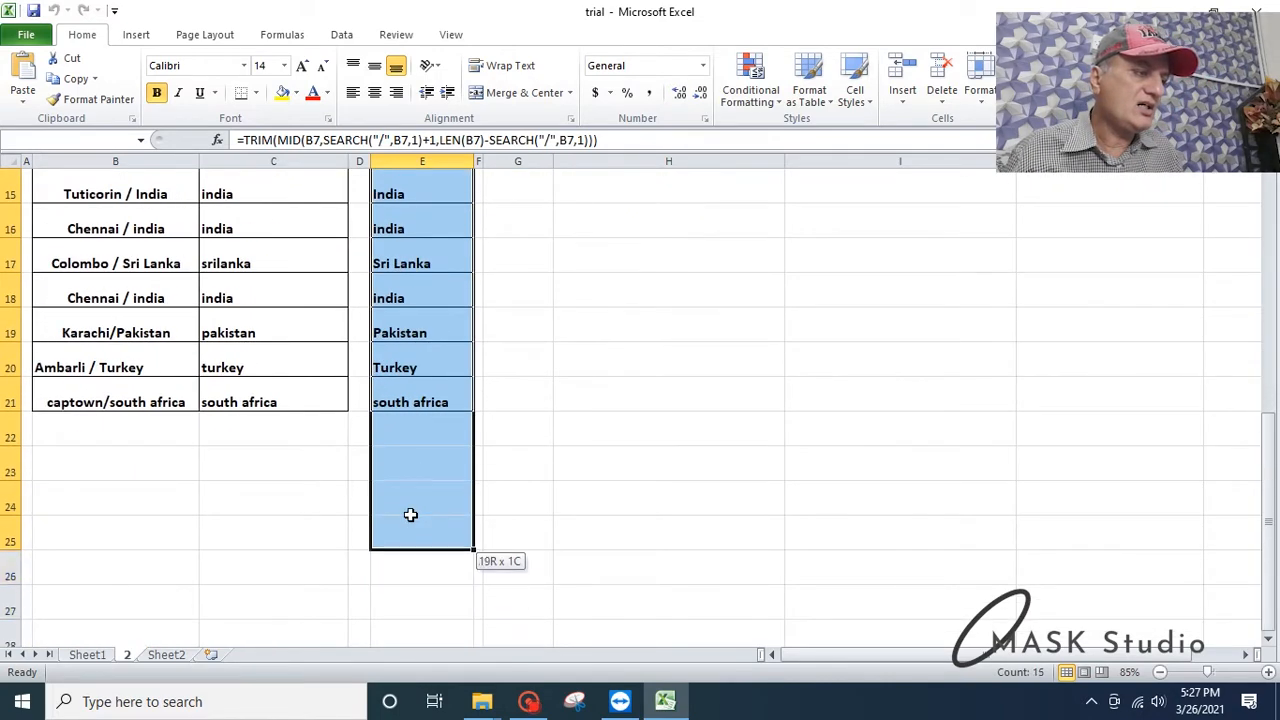
pyautogui.hotkey('shift', 'Up')
pyautogui.hotkey('shift', 'Up')
pyautogui.hotkey('shift', 'Up')
pyautogui.hotkey('shift', 'Up')
pyautogui.hotkey('shift', 'Up')
pyautogui.hotkey('shift', 'Down')
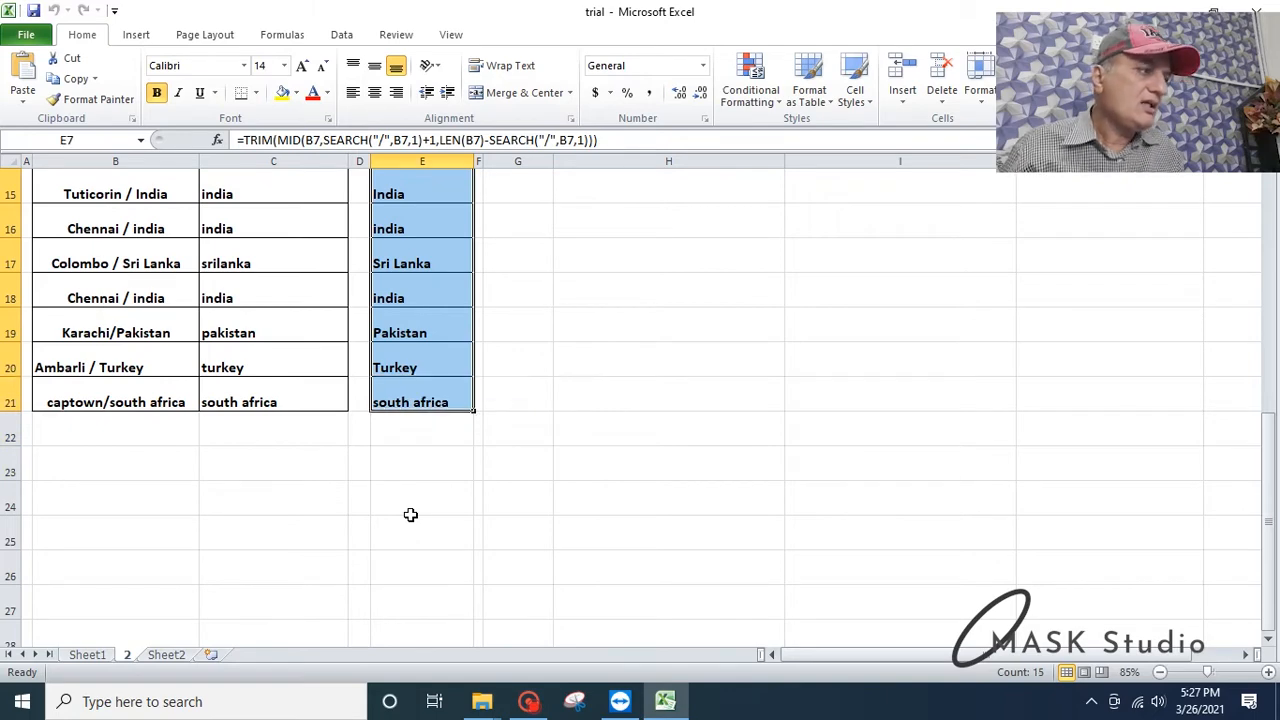
pyautogui.hotkey('ctrl', 'z')
# - Examine the MID function example in H5 and its source text in I5
pyautogui.press('Up')
pyautogui.press('Up')
pyautogui.press('Up')
pyautogui.press('Down')
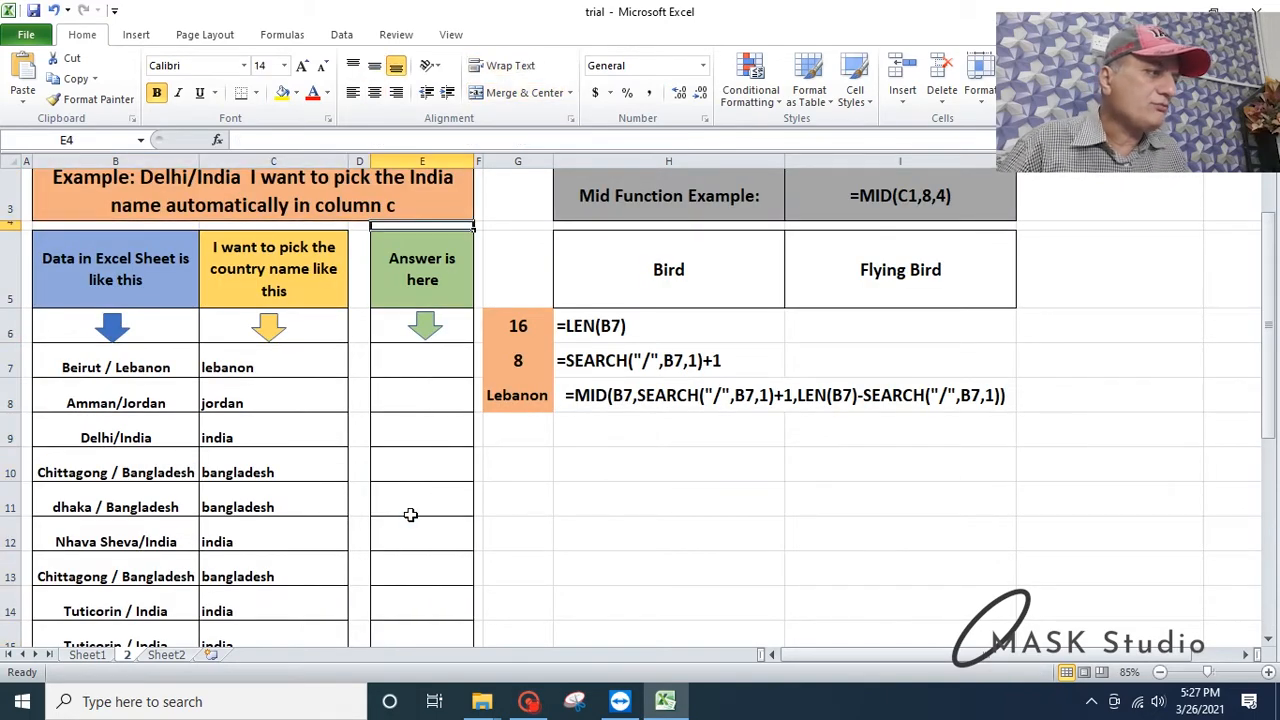
pyautogui.press('Down')
pyautogui.press('Right')
pyautogui.press('Right')
pyautogui.press('Right')
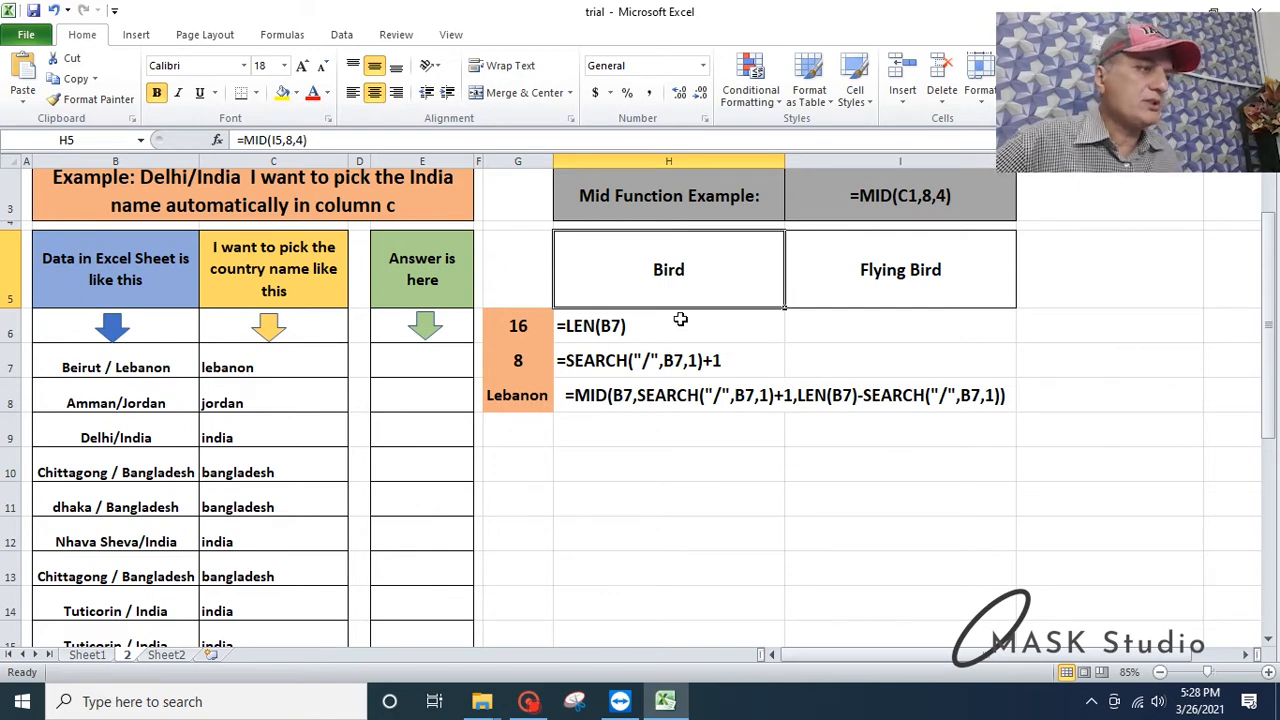
pyautogui.click(837, 271)
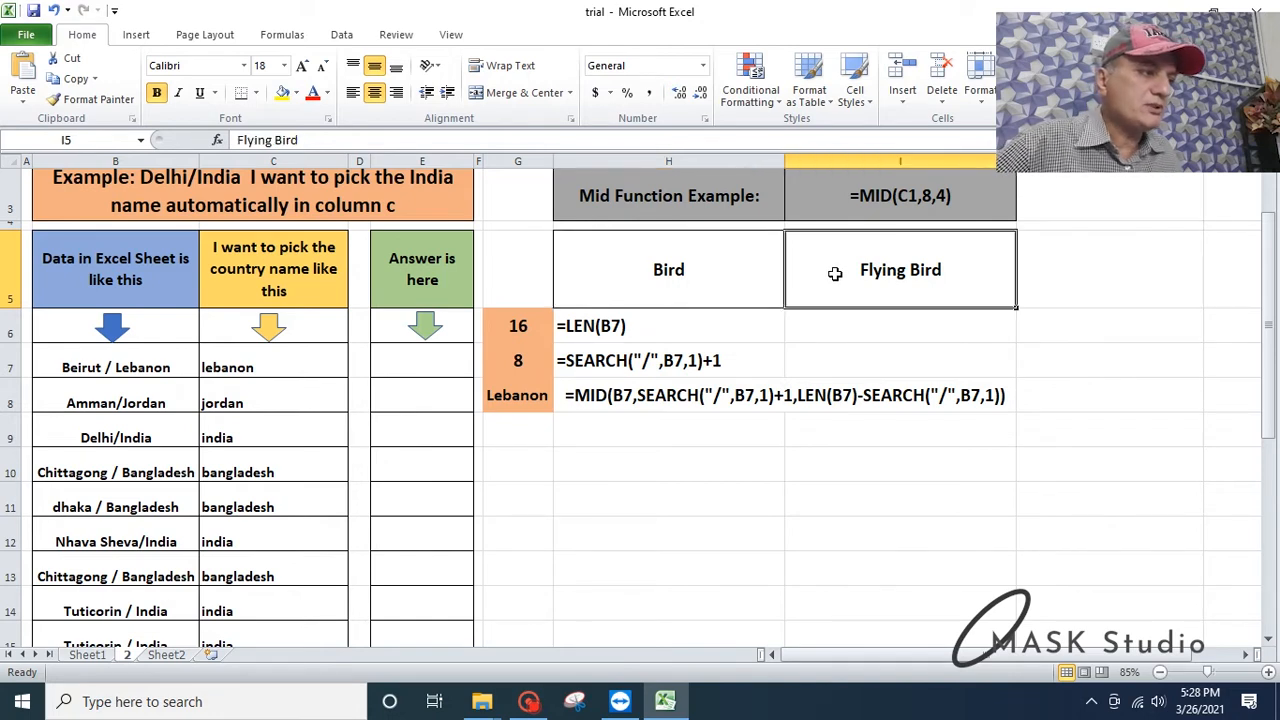
pyautogui.click(637, 262)
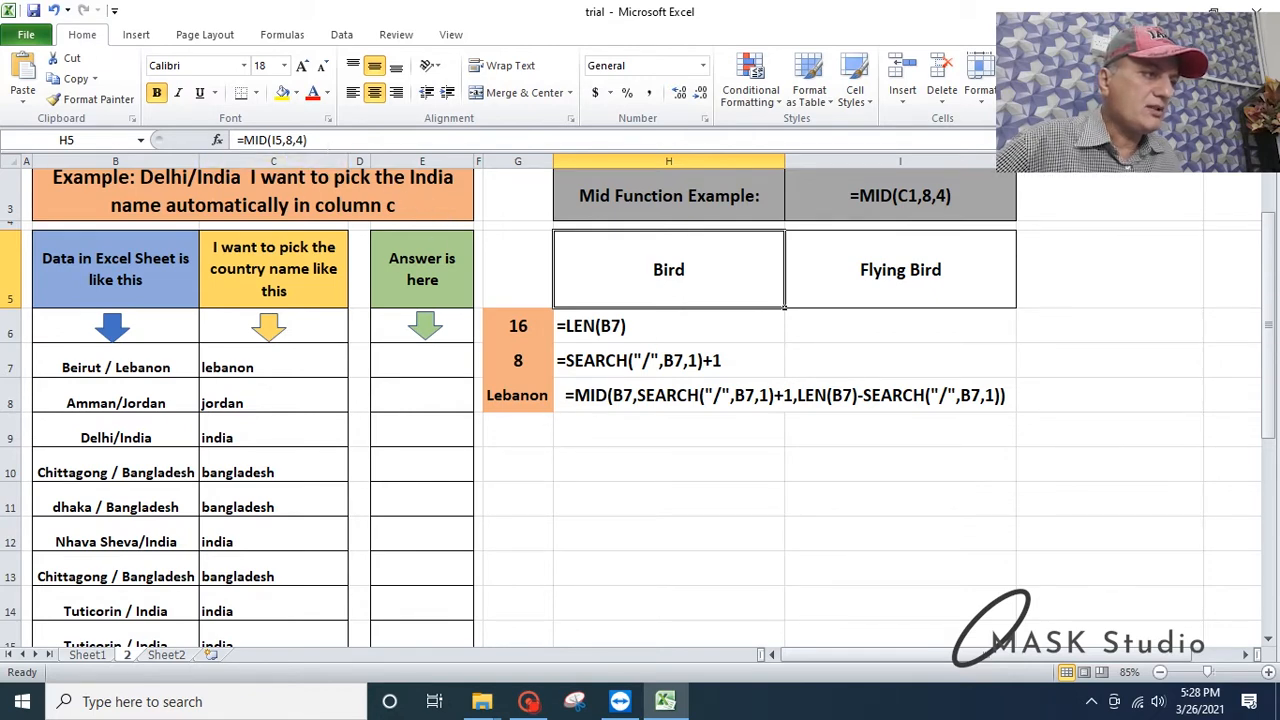
# - Re-enter the example formula in H5 as =MID(I5,8,4)
pyautogui.moveTo(306, 140); pyautogui.dragTo(247, 140)
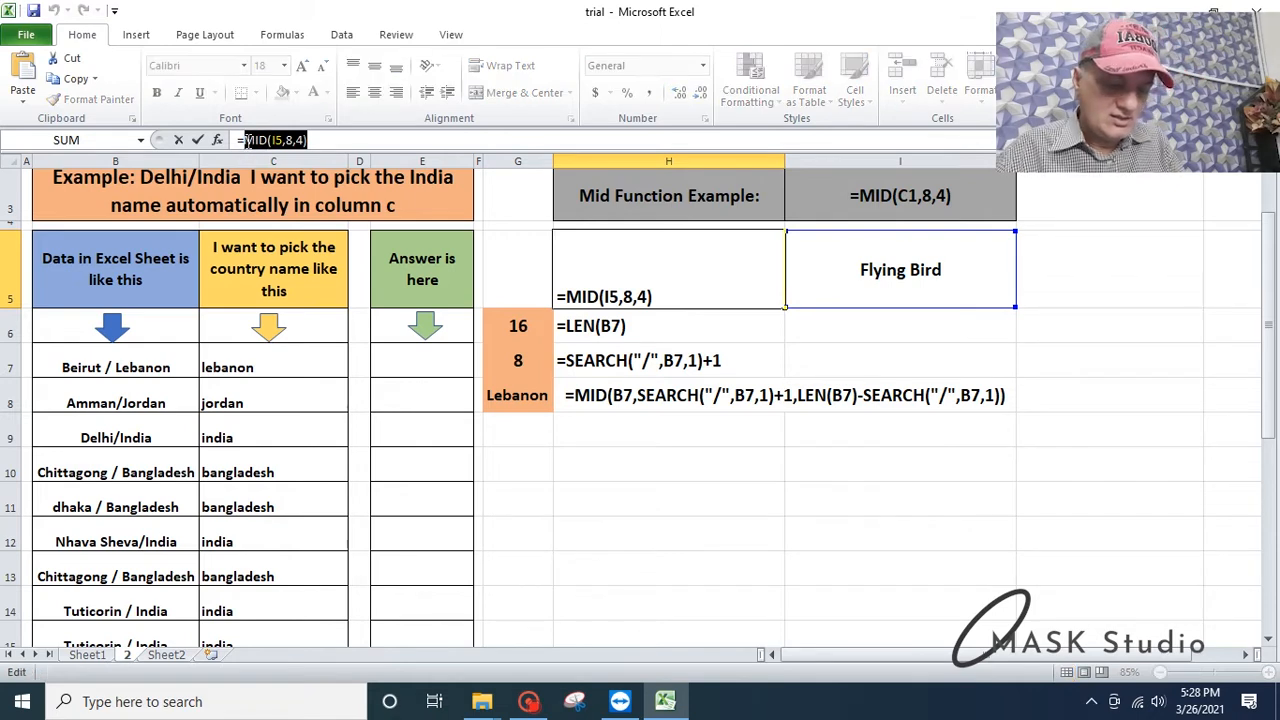
pyautogui.write('m')
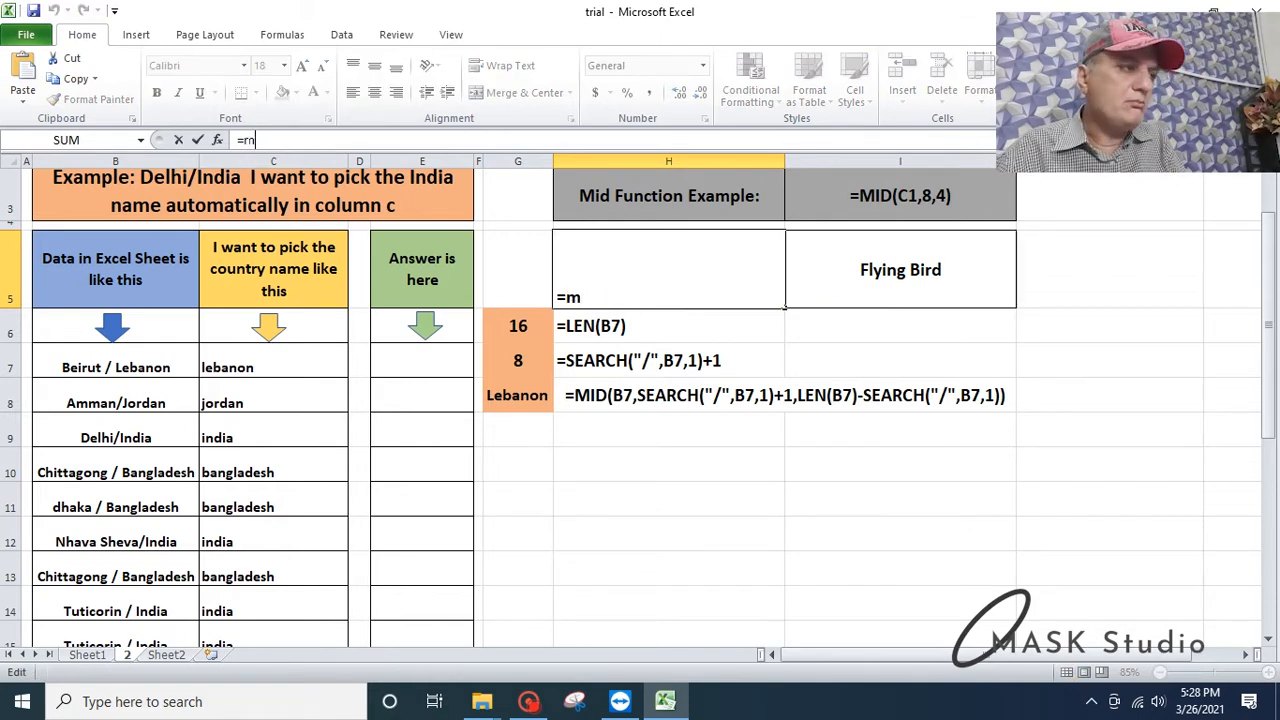
pyautogui.write('id')
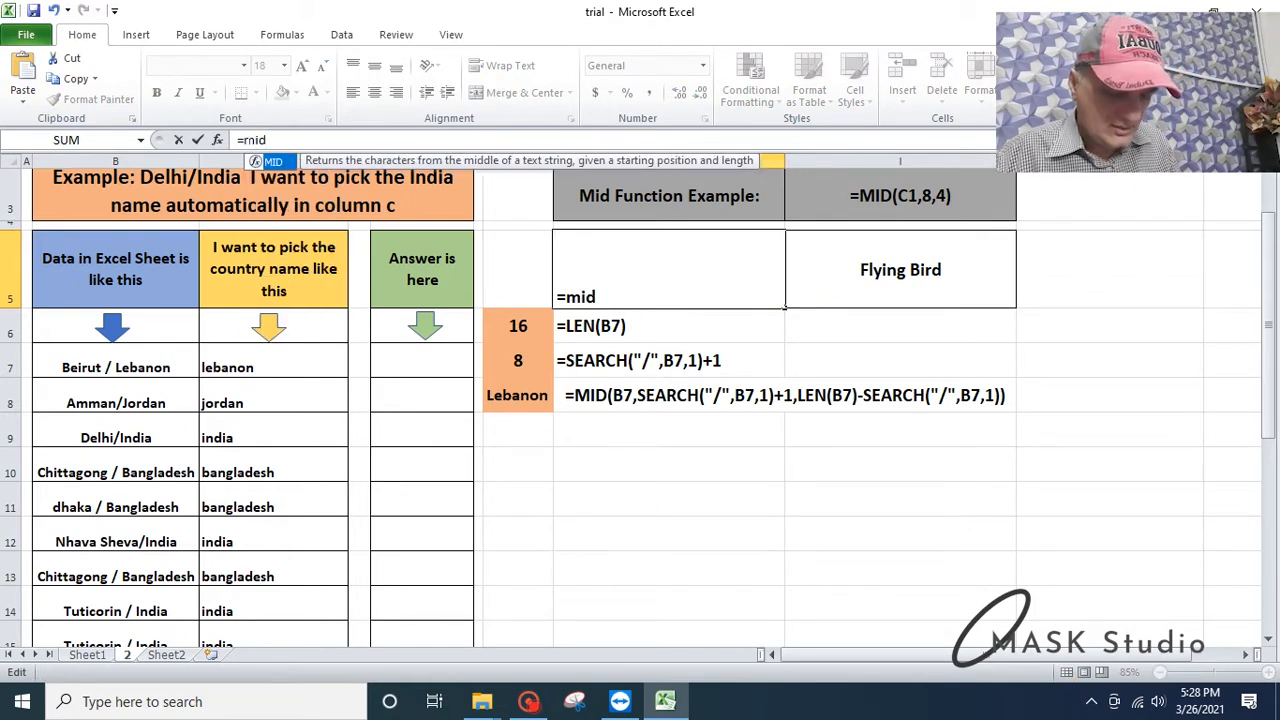
pyautogui.write('(')
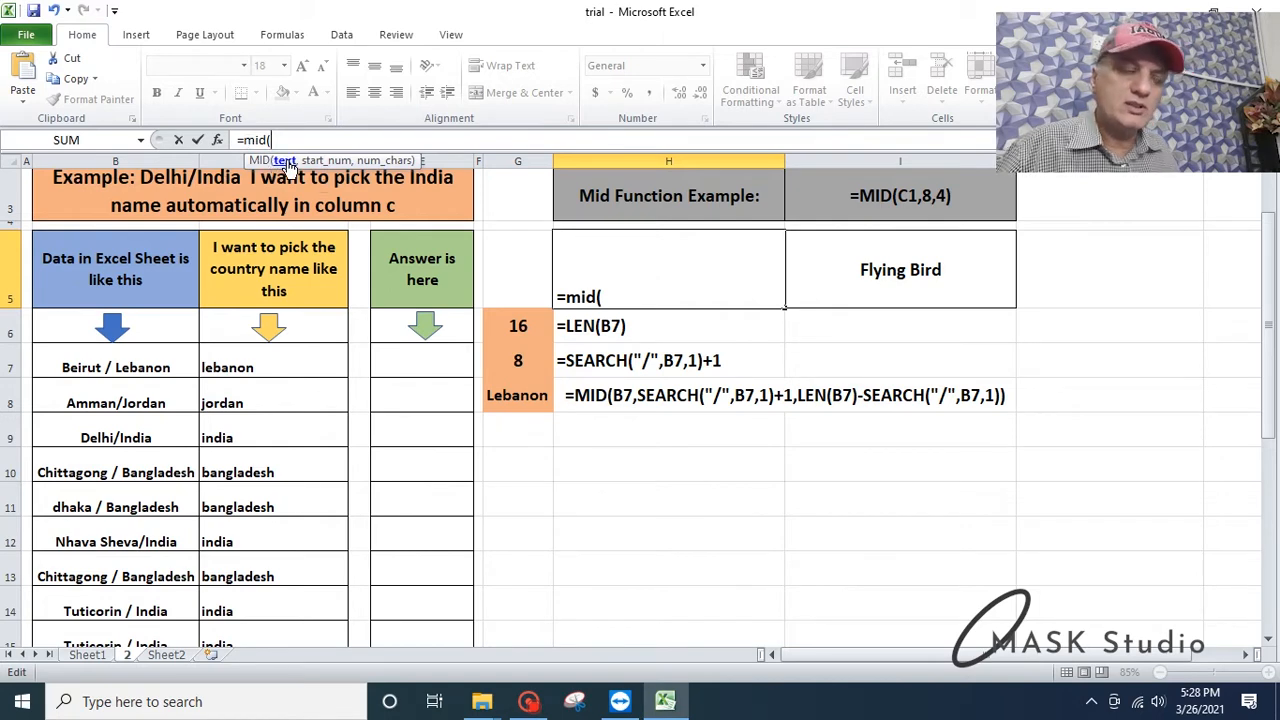
pyautogui.click(925, 260)
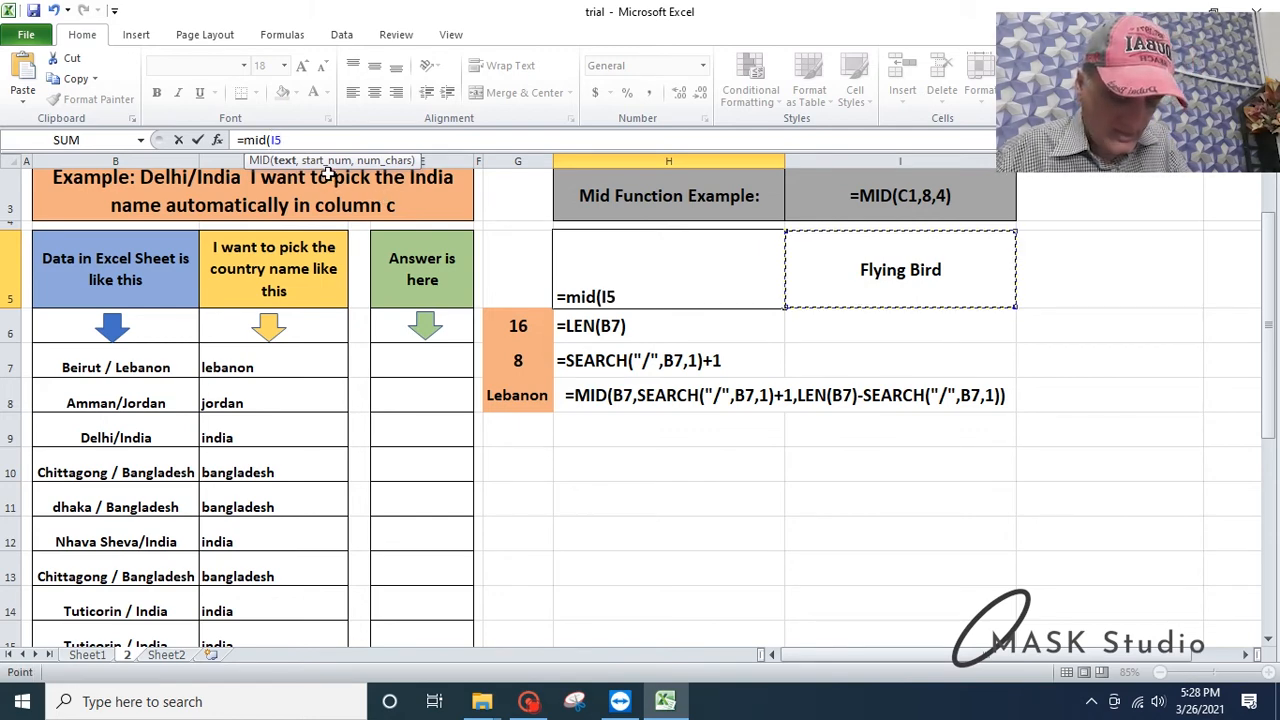
pyautogui.write(',')
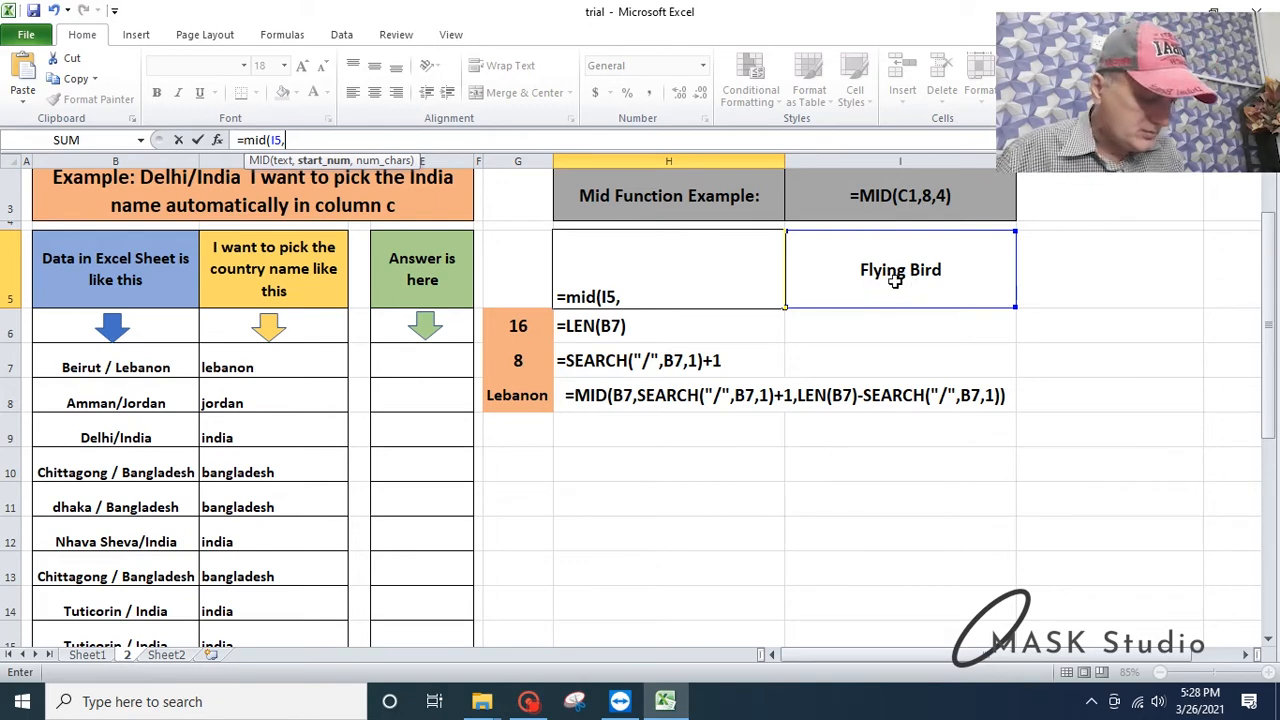
pyautogui.write('8')
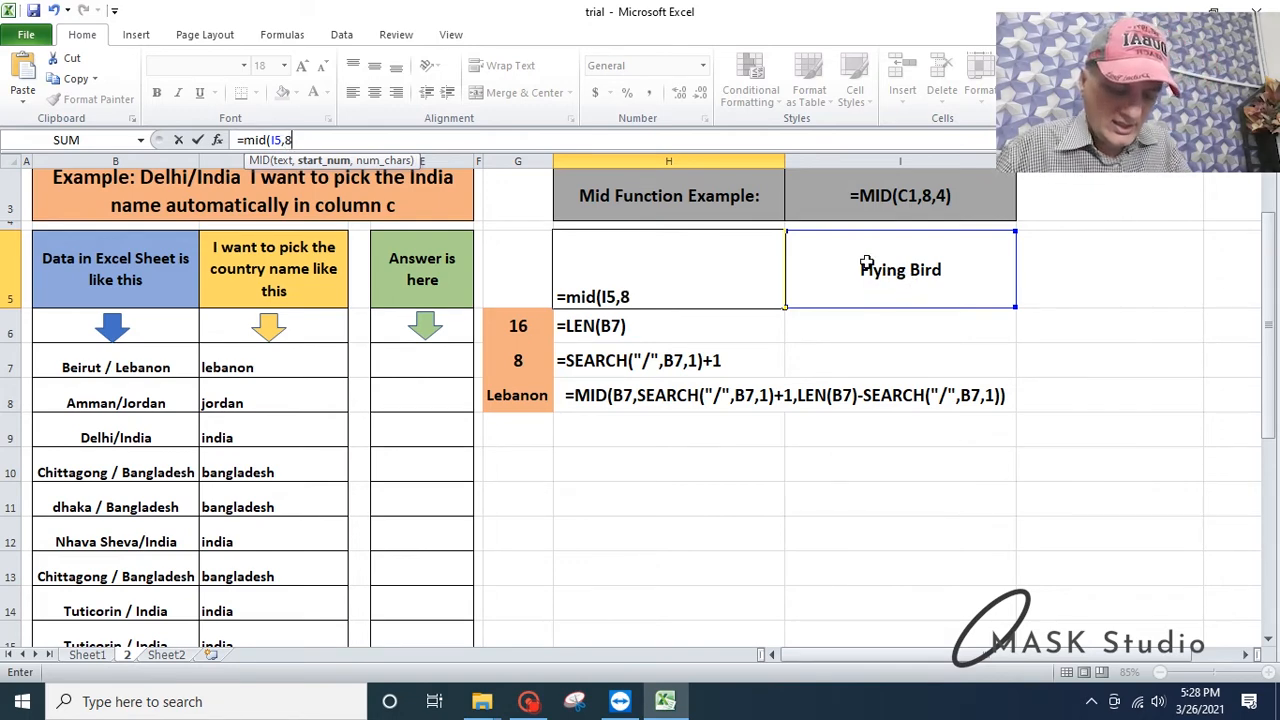
pyautogui.write(',')
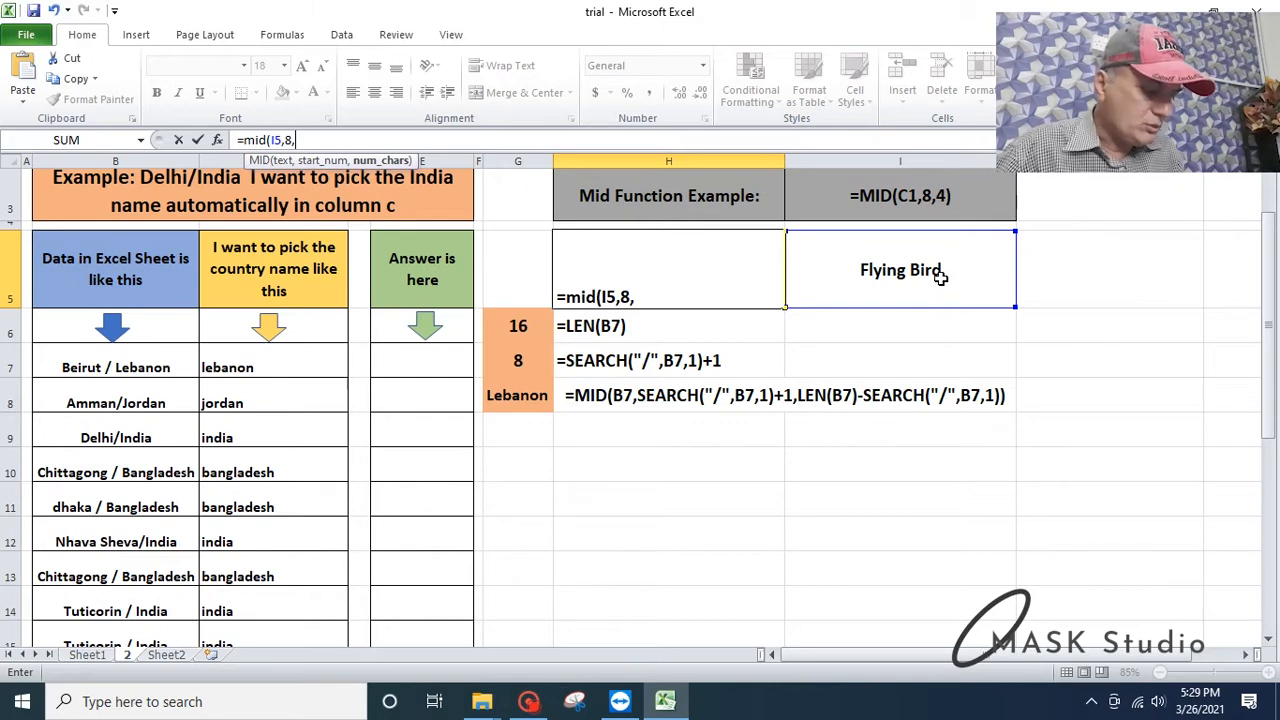
pyautogui.write('4')
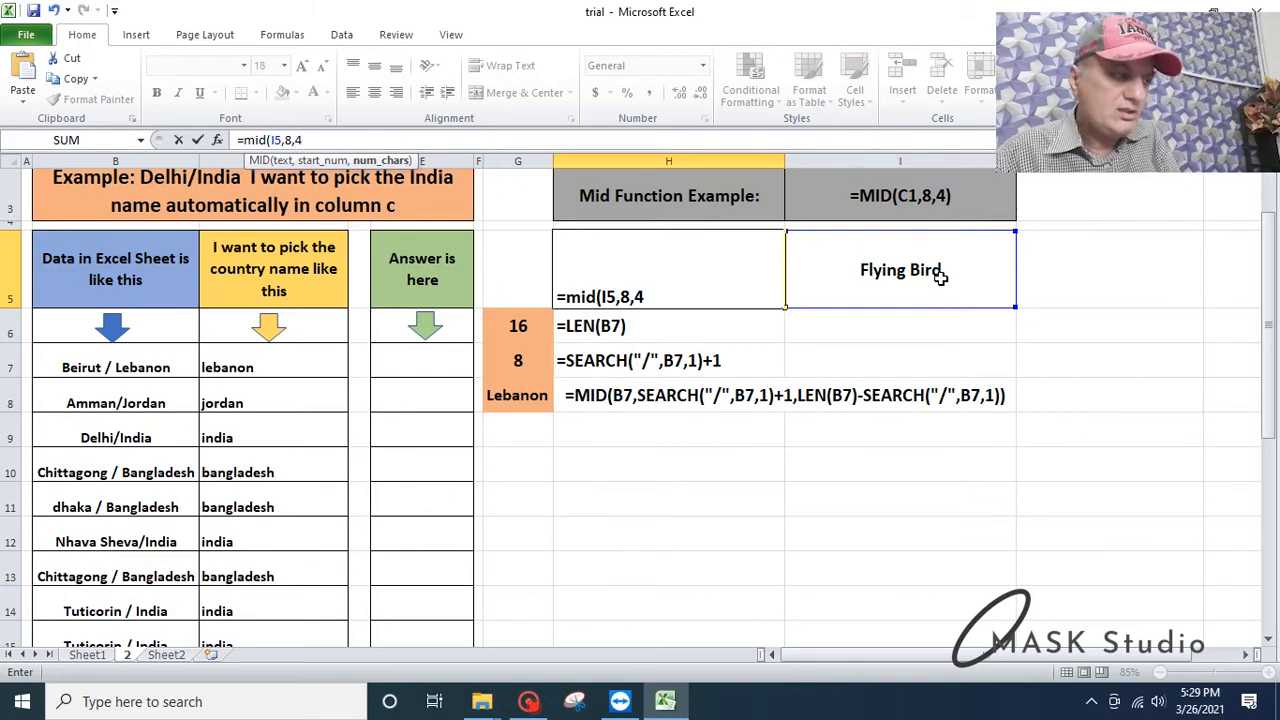
pyautogui.write(')\\')
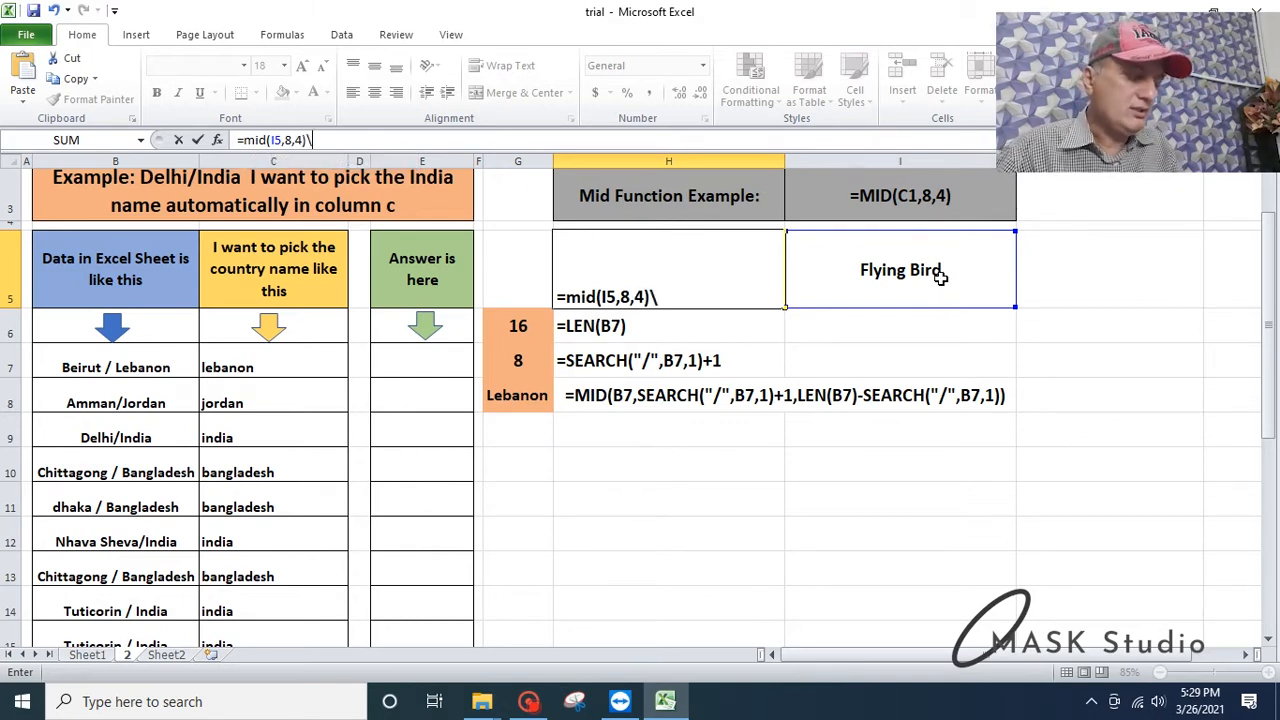
pyautogui.press('BackSpace')
pyautogui.press('Return')
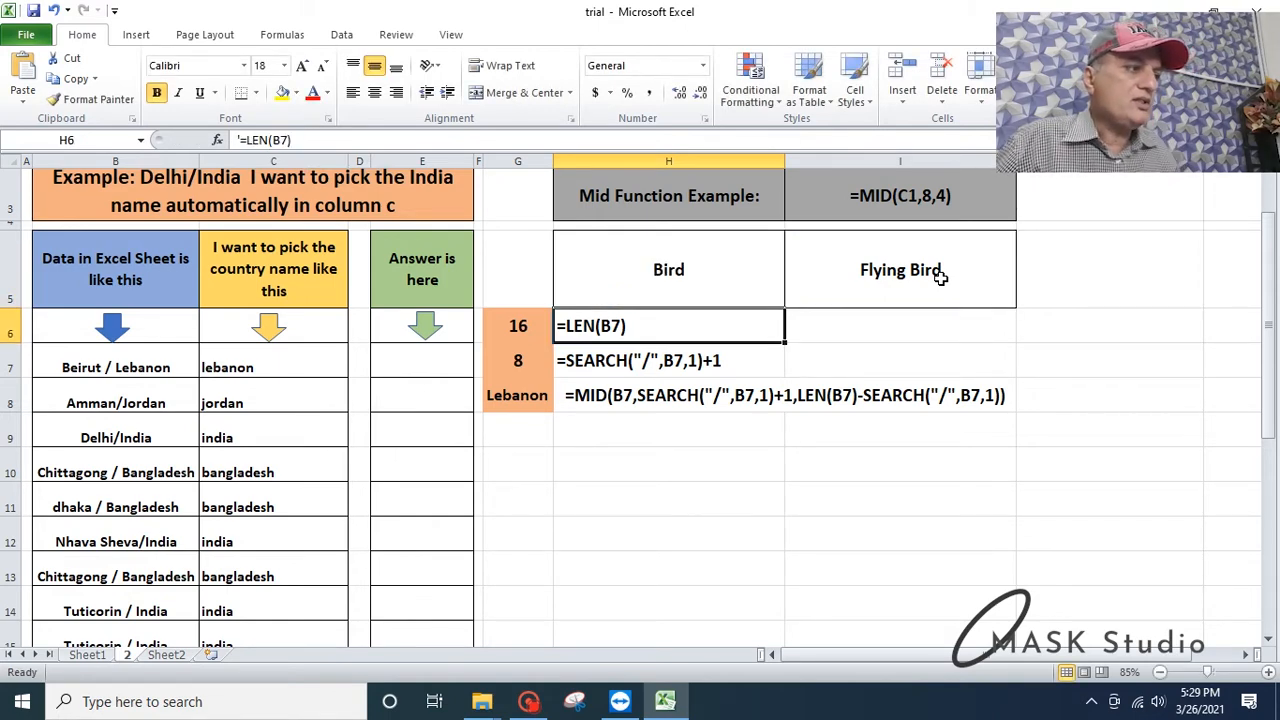
# - Review the MID example in H5 with its source I5, then the LEN and SEARCH helper formulas in H6, G7 and H7
pyautogui.click(703, 262)
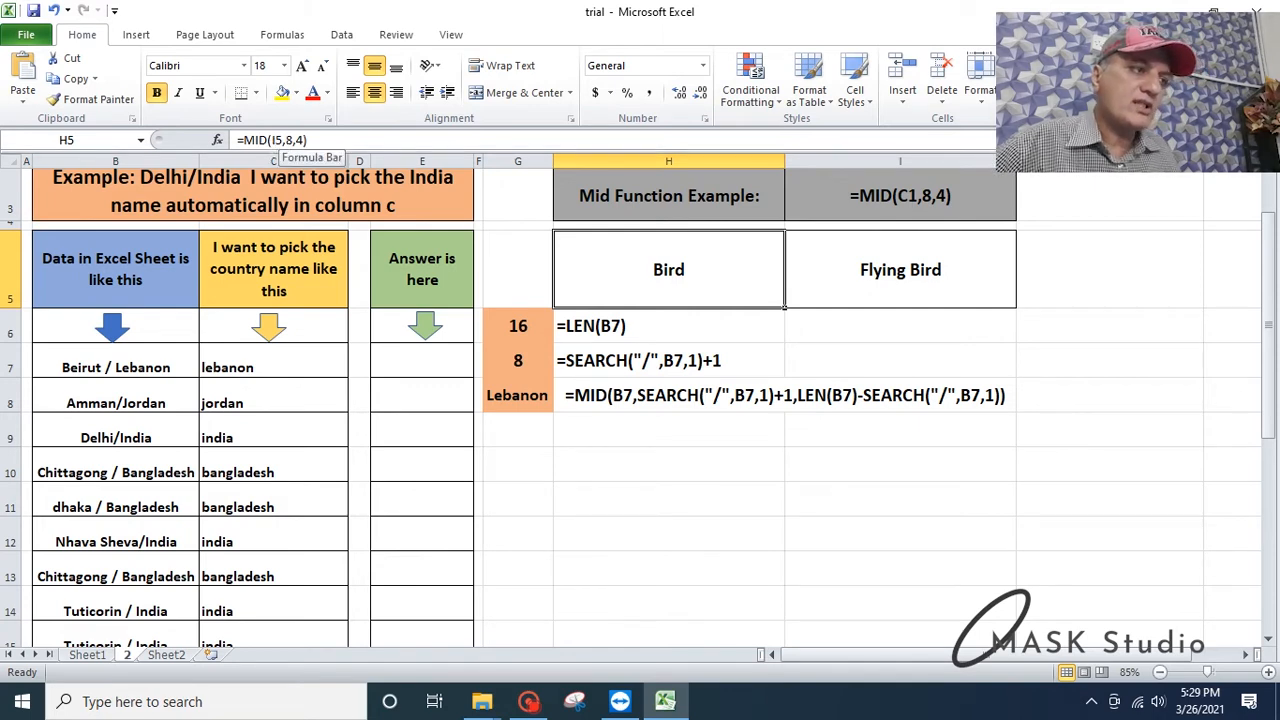
pyautogui.click(838, 270)
pyautogui.click(700, 265)
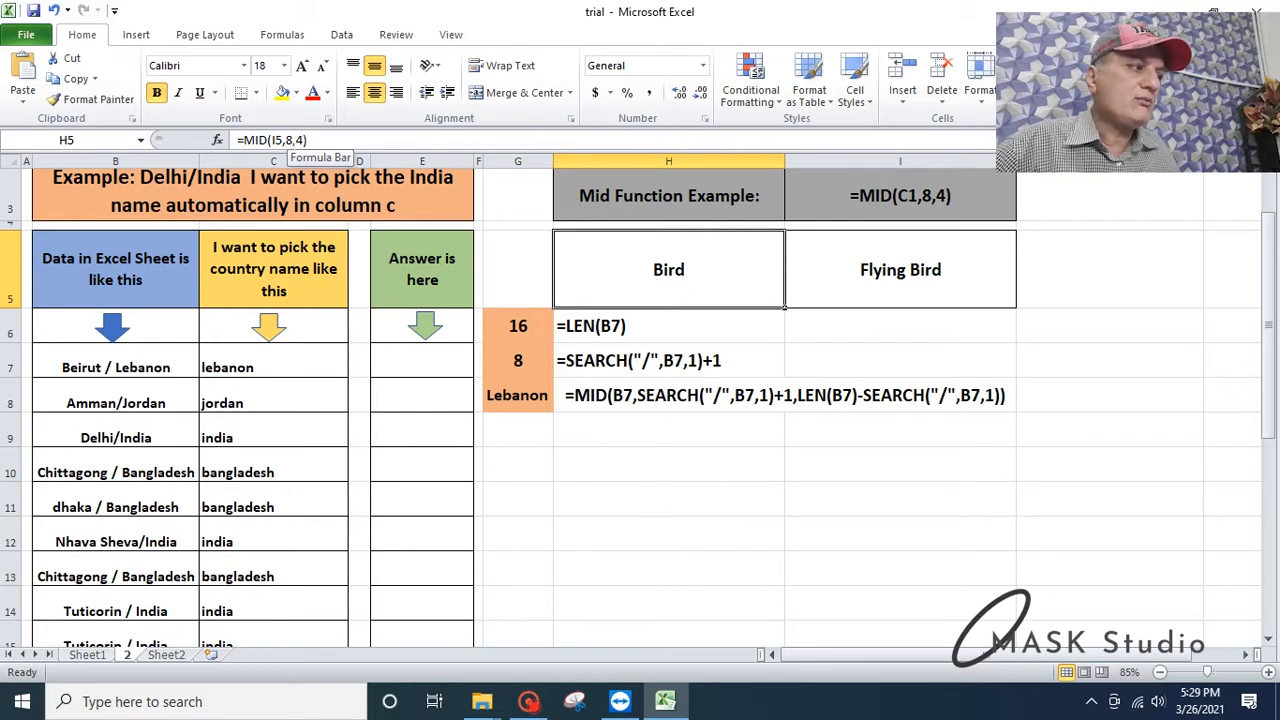
pyautogui.click(870, 266)
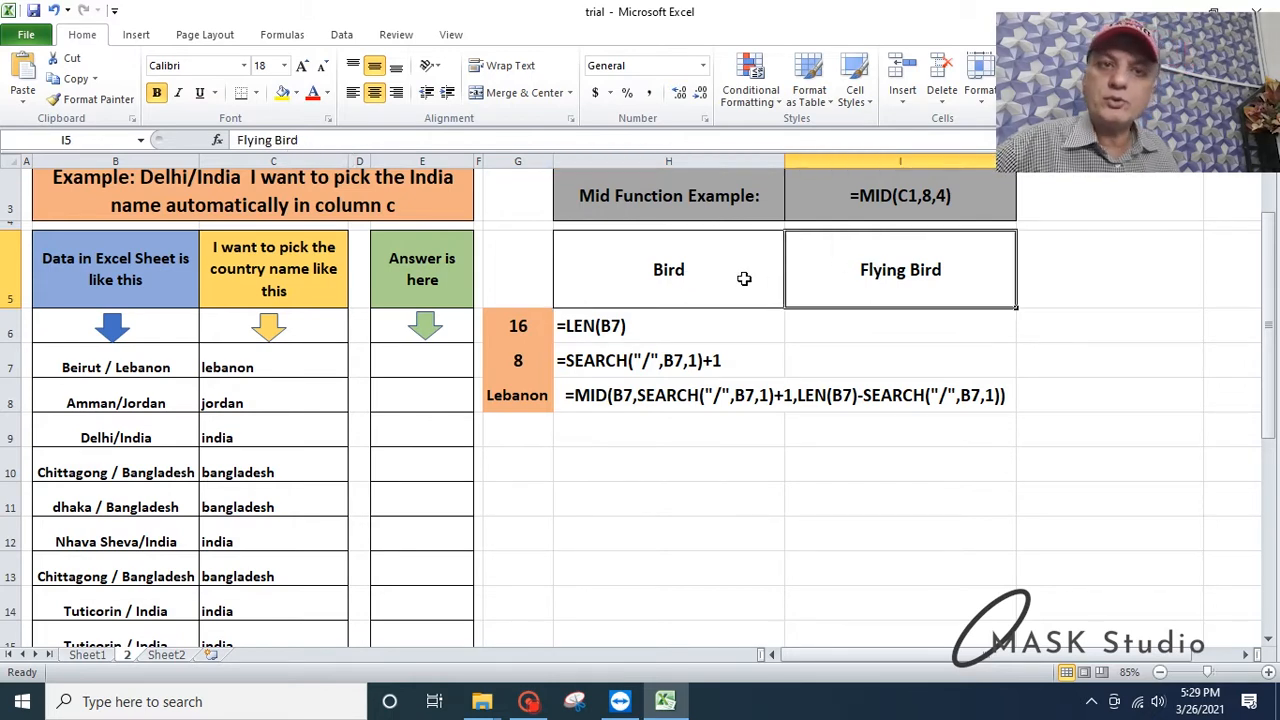
pyautogui.click(600, 257)
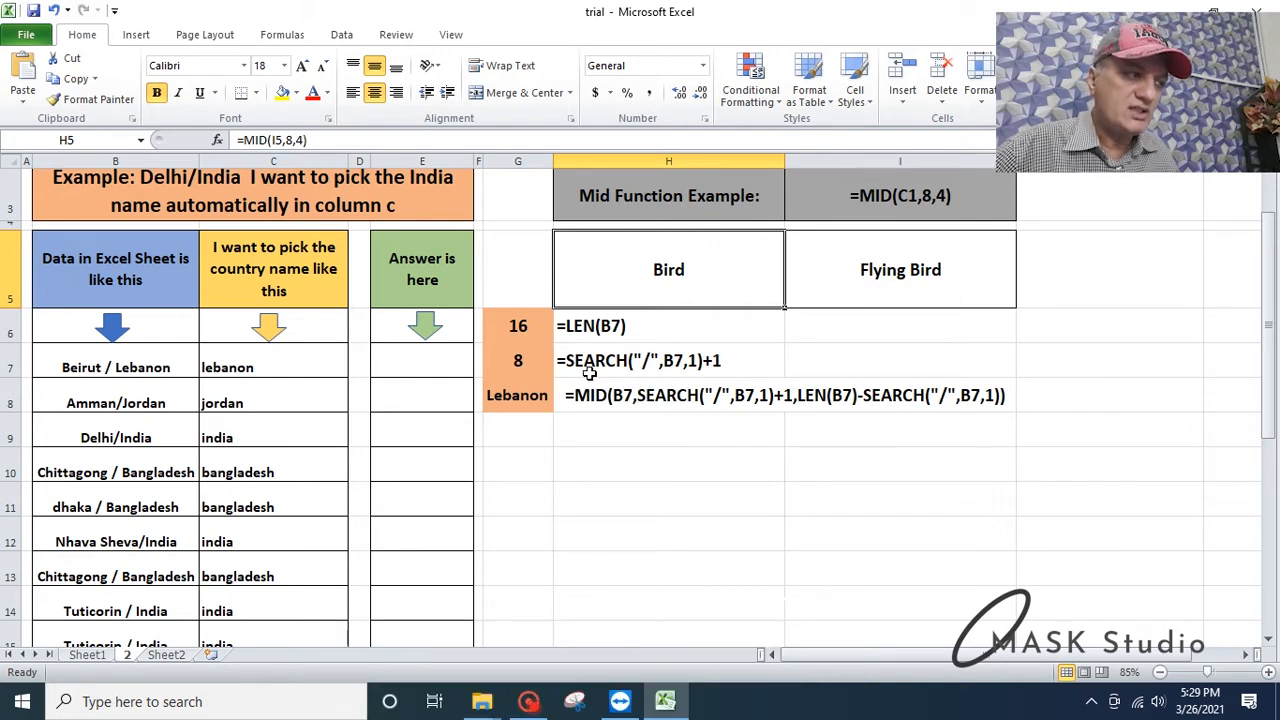
pyautogui.click(516, 365)
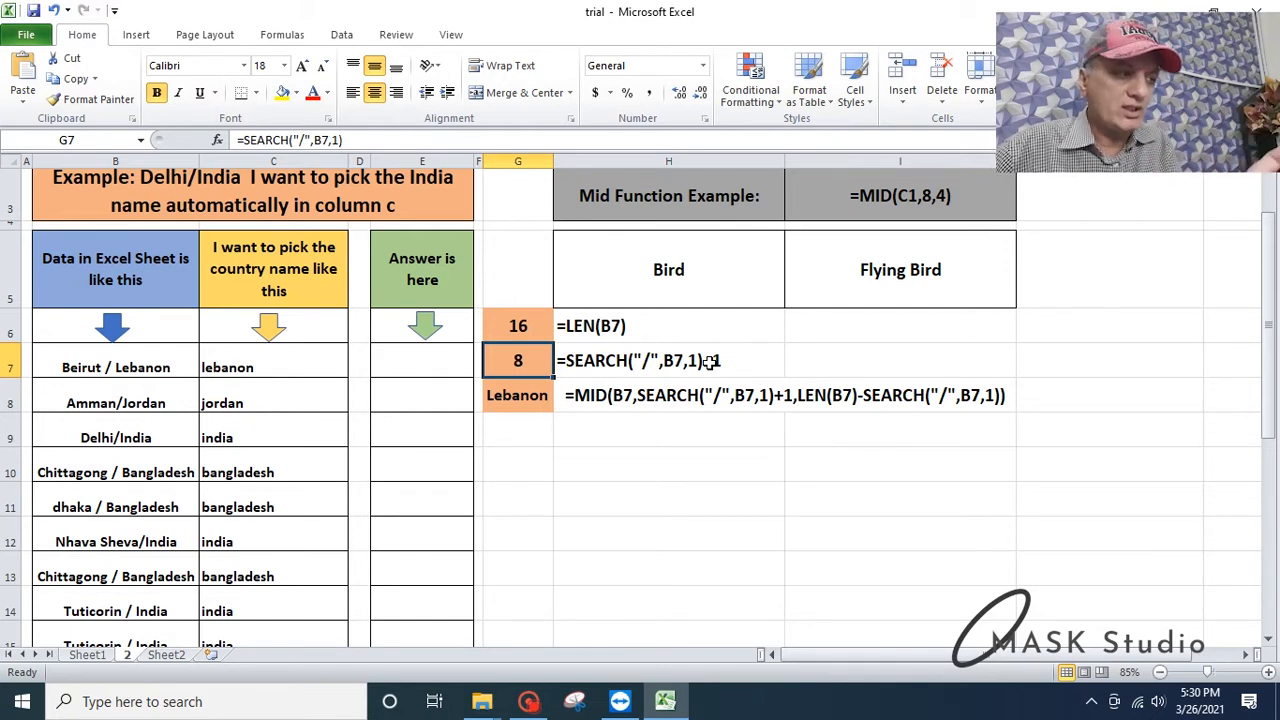
pyautogui.click(604, 333)
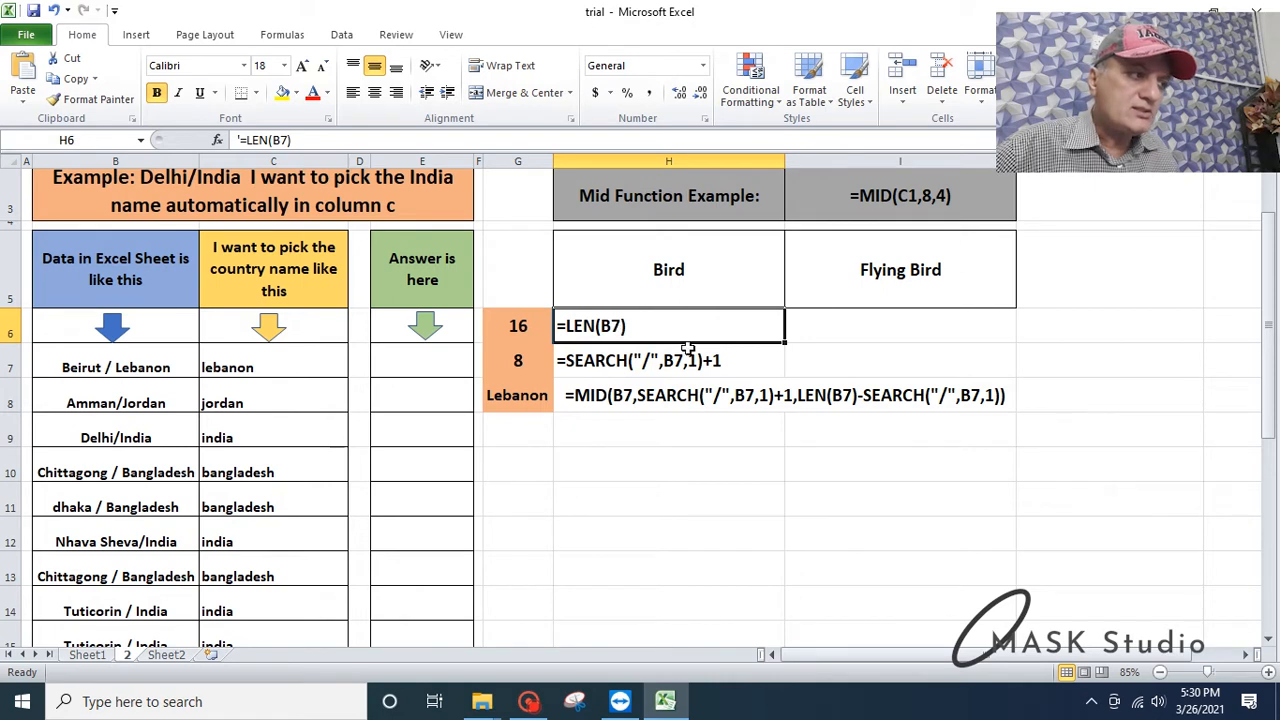
pyautogui.click(651, 365)
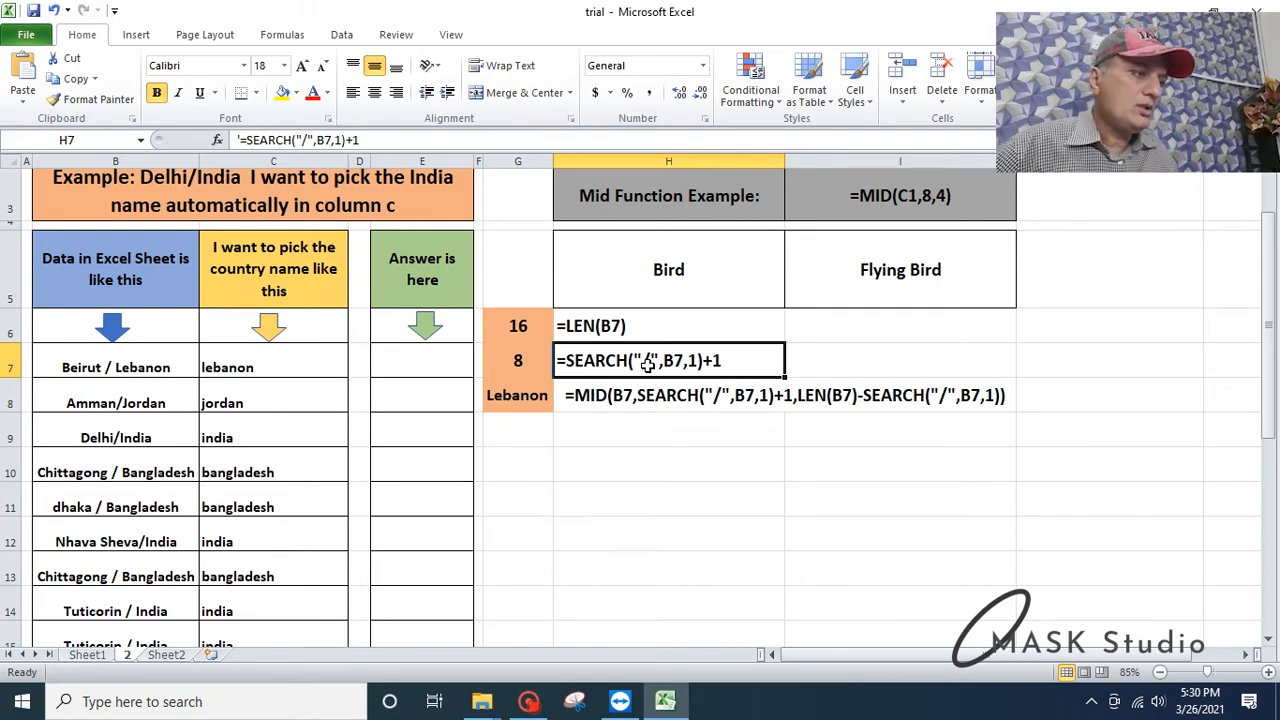
# - Begin a MID formula in E7 with B7 as its text argument
pyautogui.click(403, 371)
pyautogui.write('=')
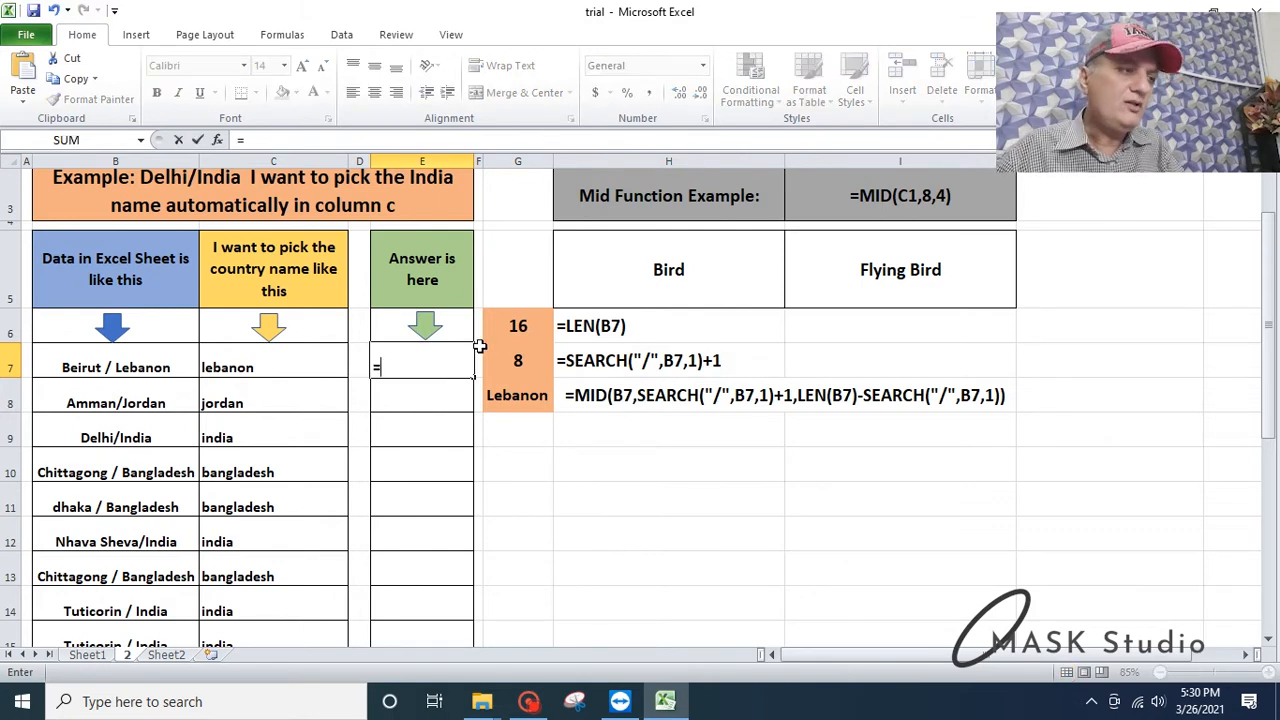
pyautogui.write('mid')
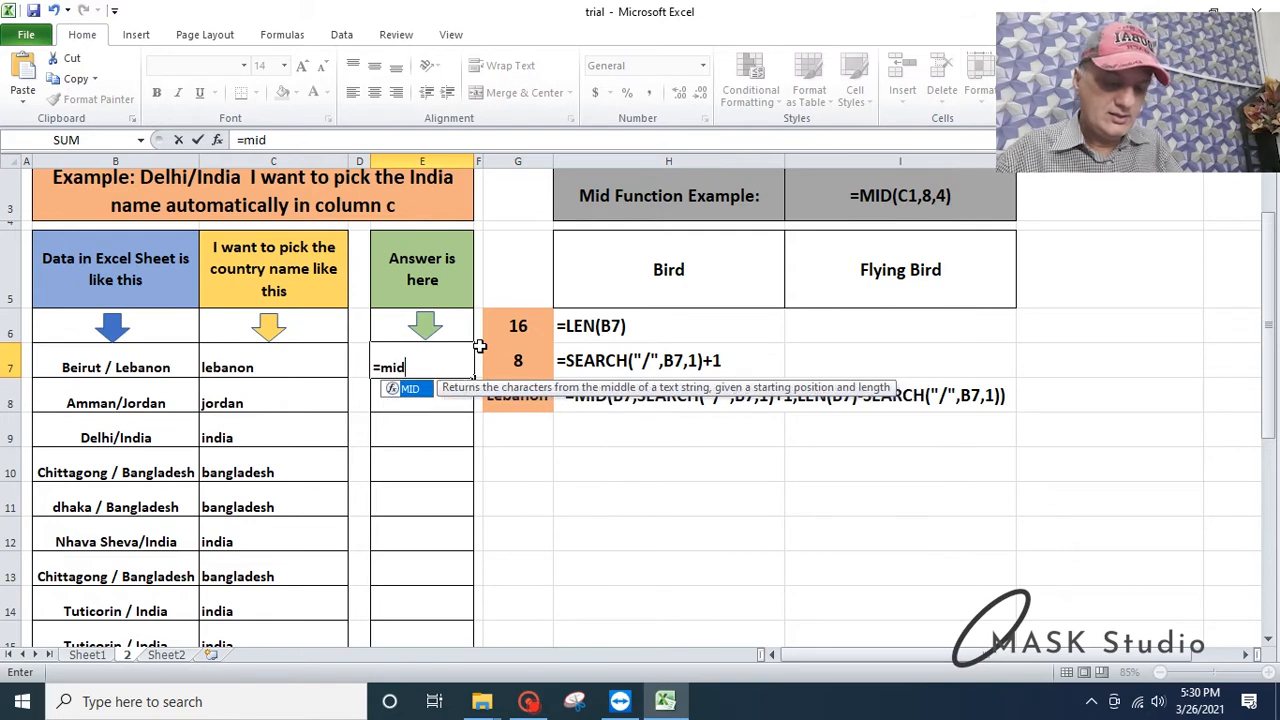
pyautogui.write('(')
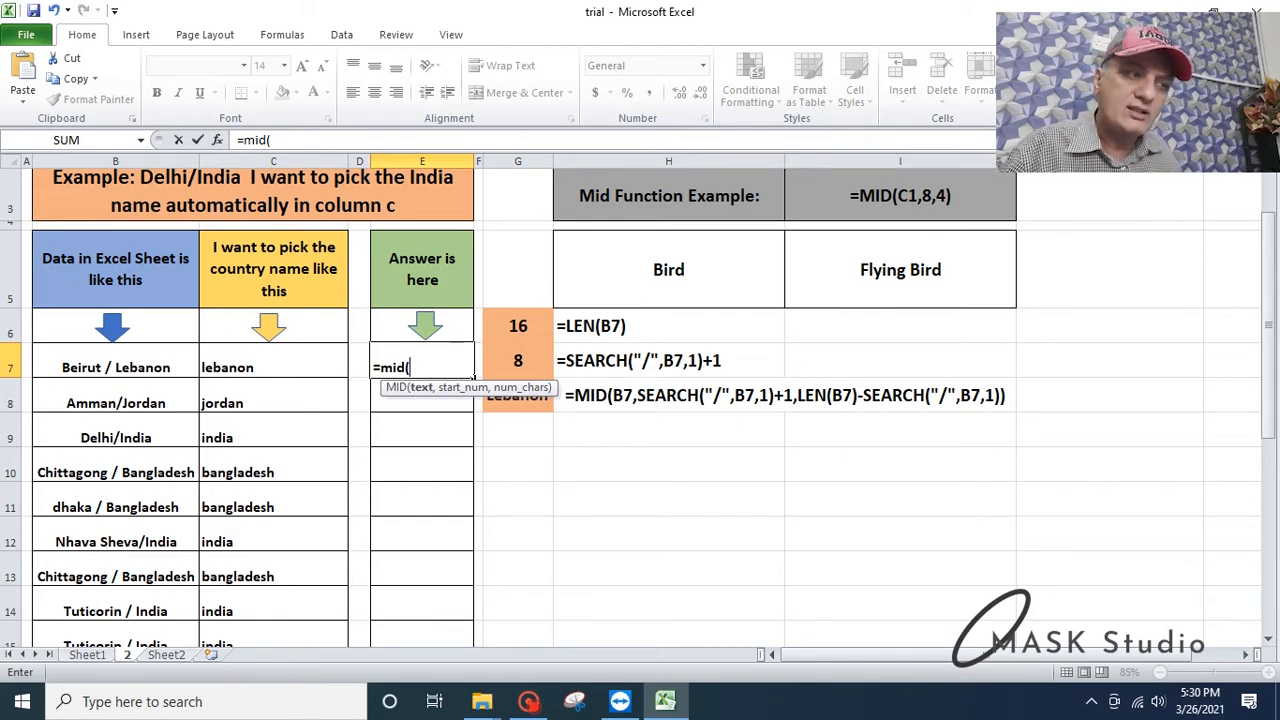
pyautogui.click(116, 367)
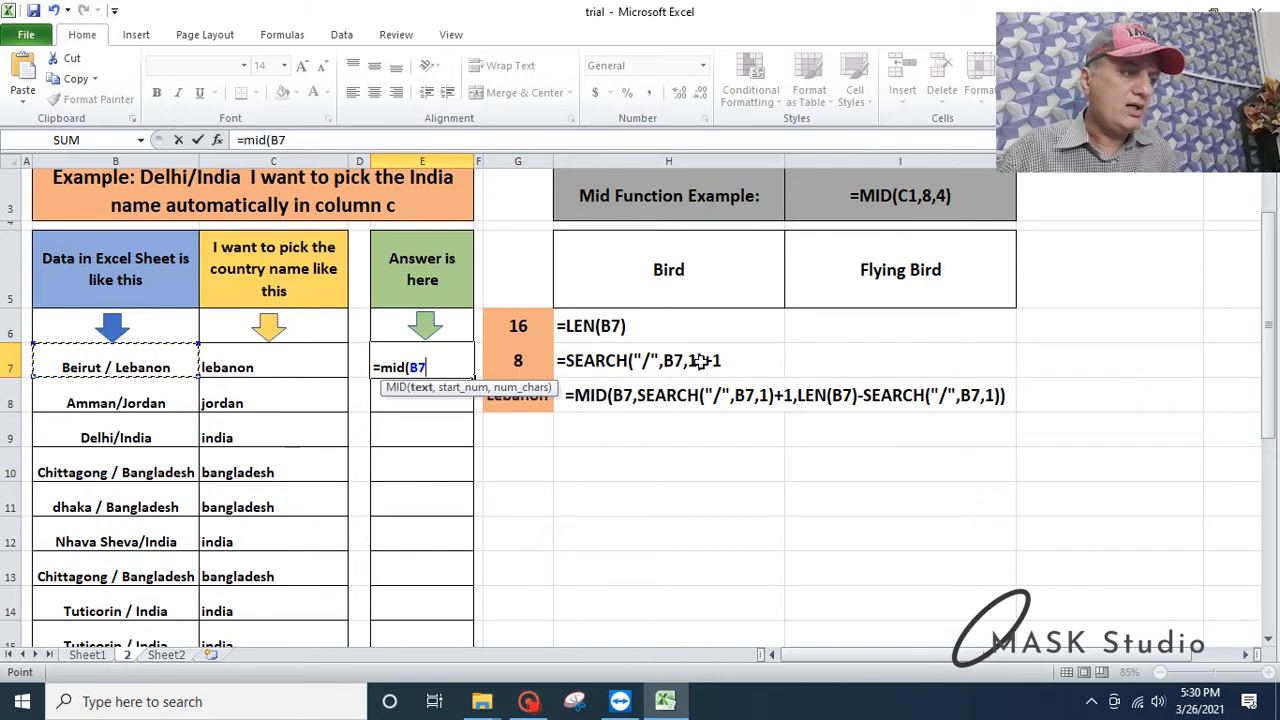
pyautogui.write(',')
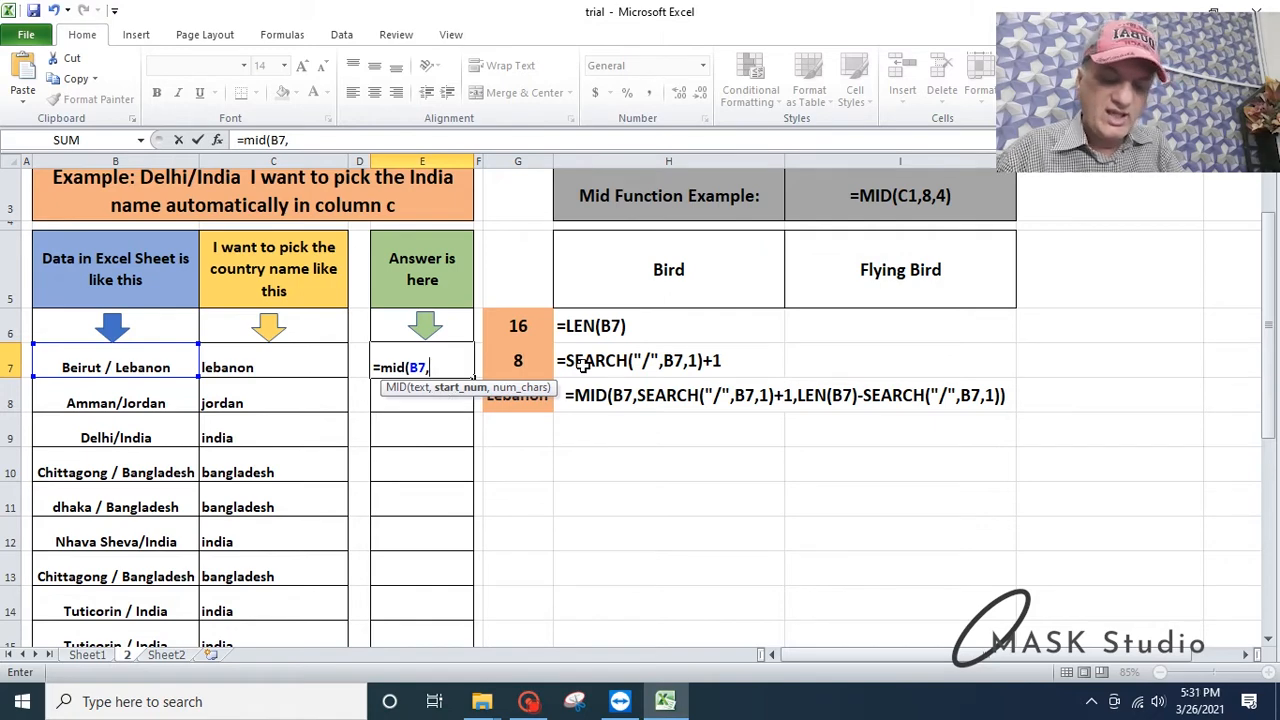
# - Set the start position argument of the E7 MID formula to search("/",B7,1)+1
pyautogui.write('search')
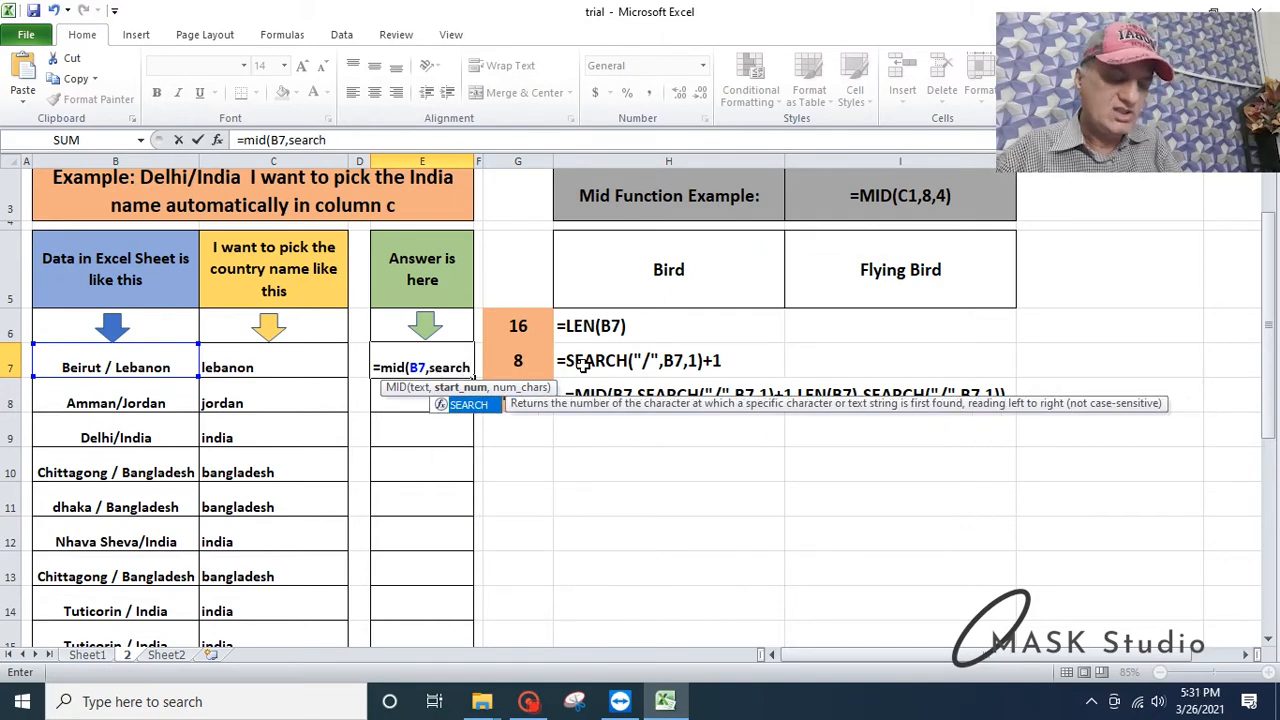
pyautogui.write('(')
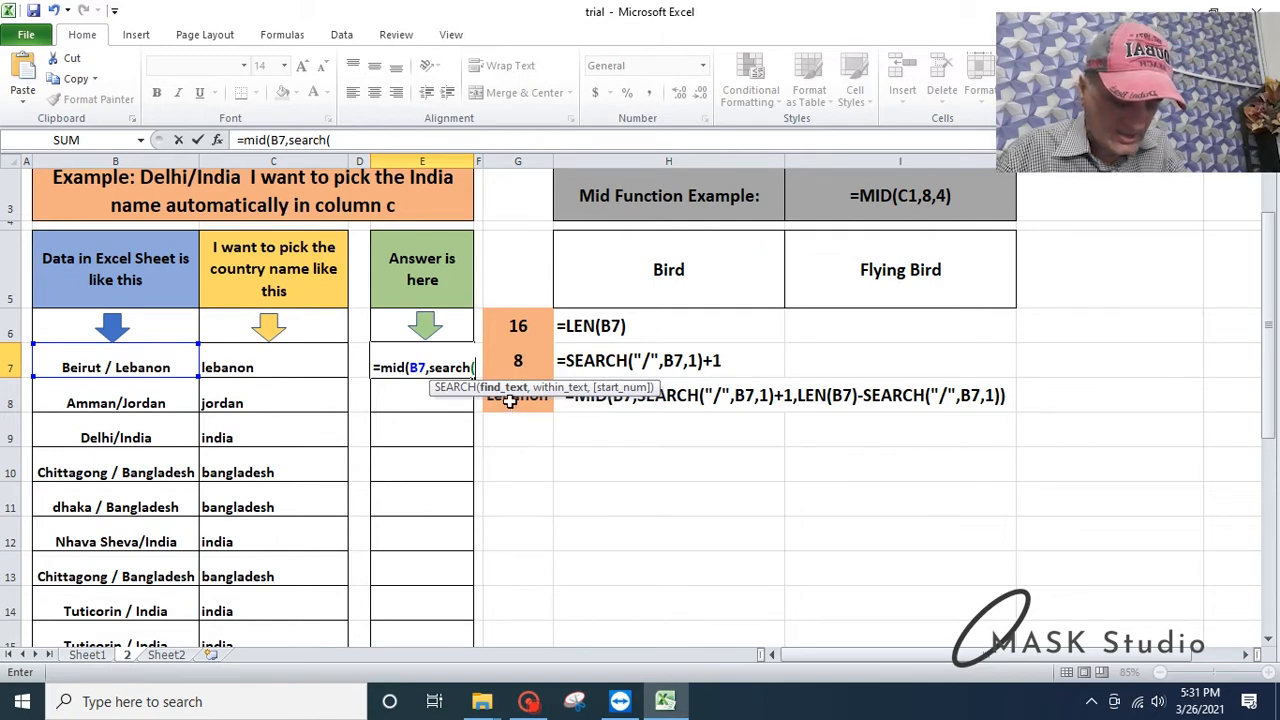
pyautogui.write('"/"')
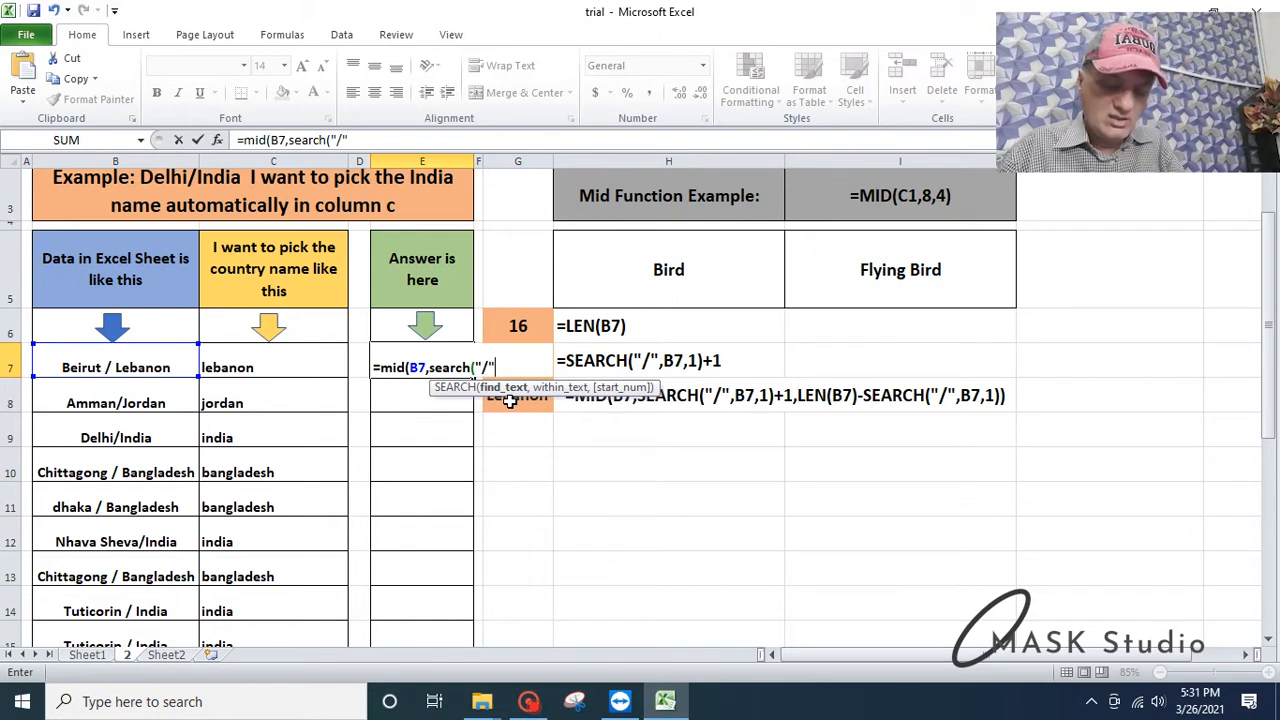
pyautogui.write(',')
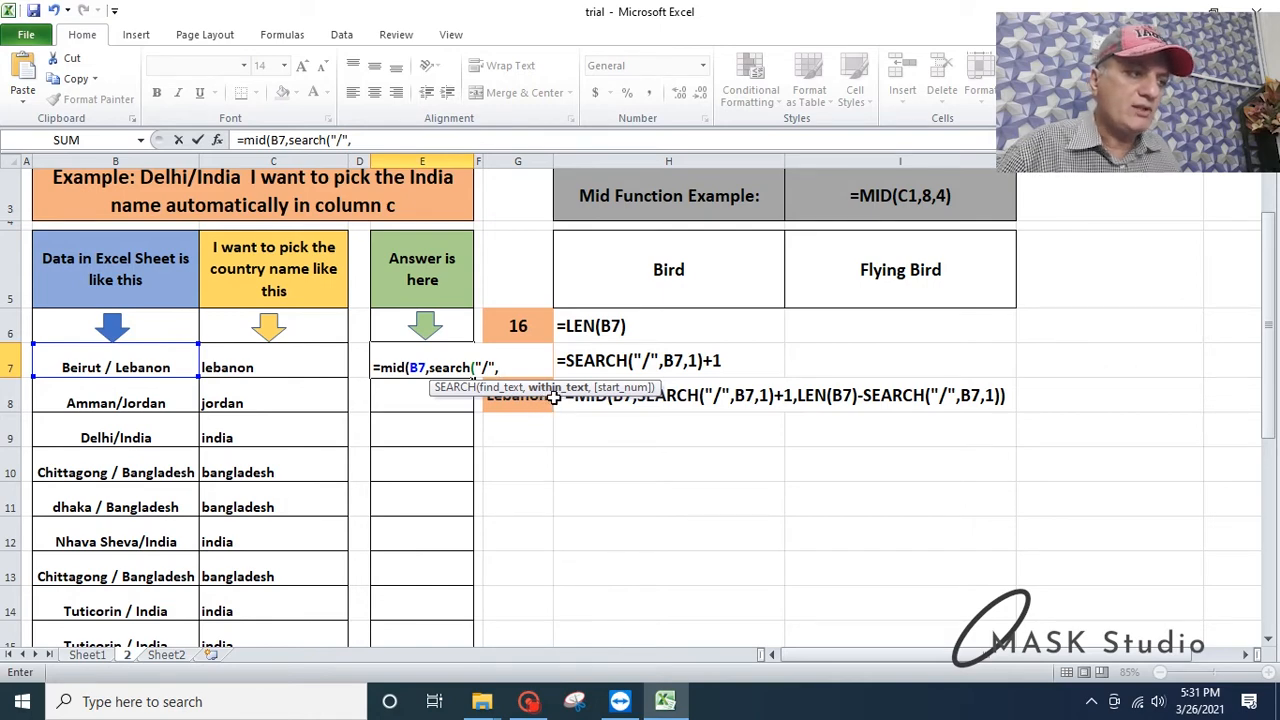
pyautogui.click(101, 360)
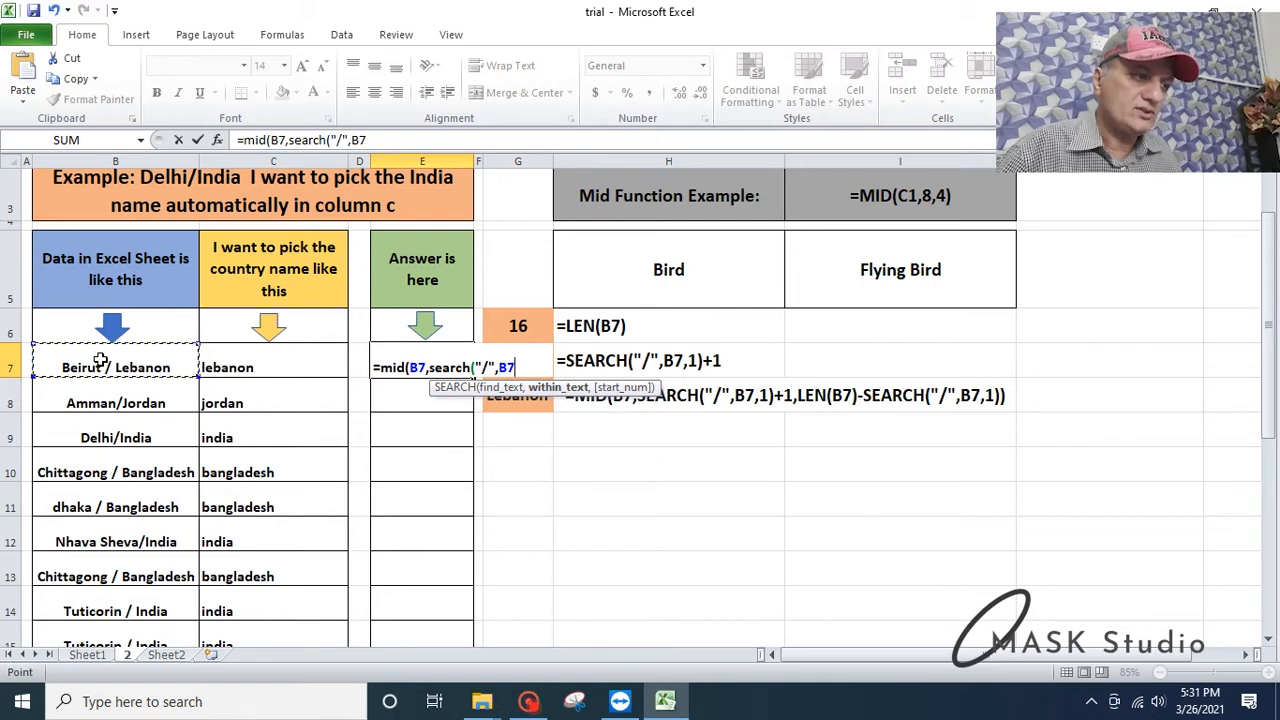
pyautogui.write(',')
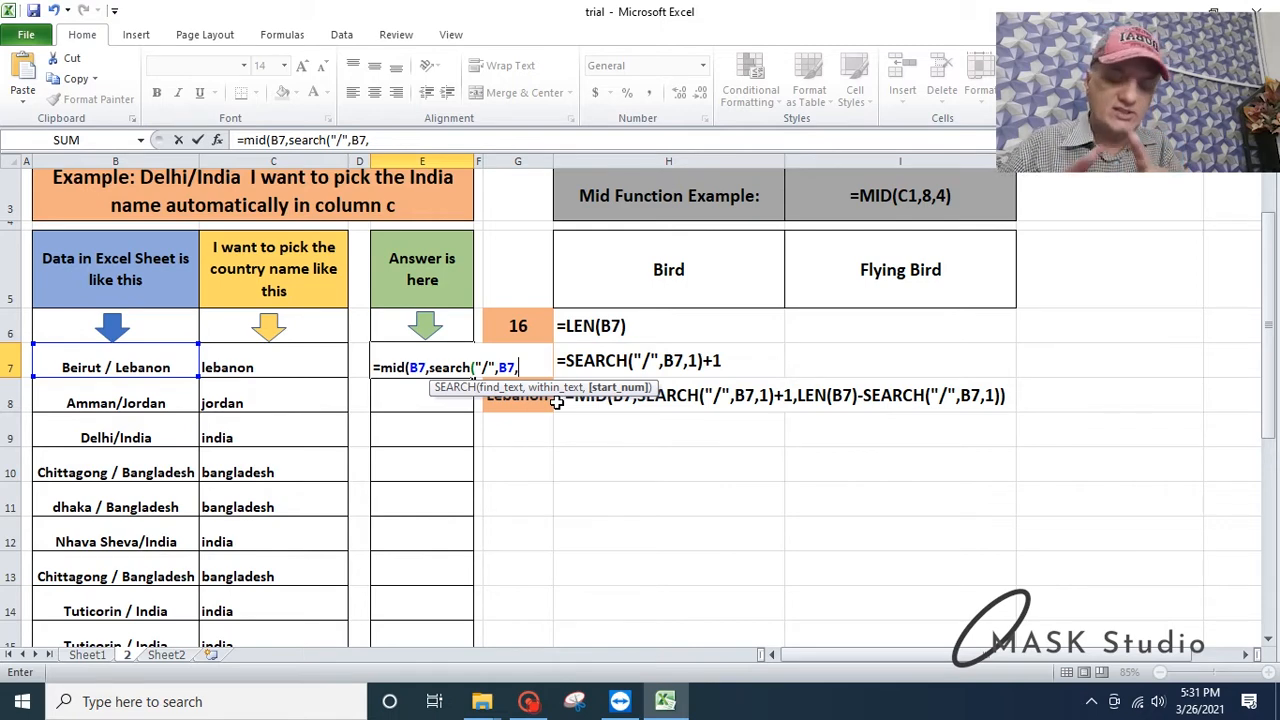
pyautogui.write('1)')
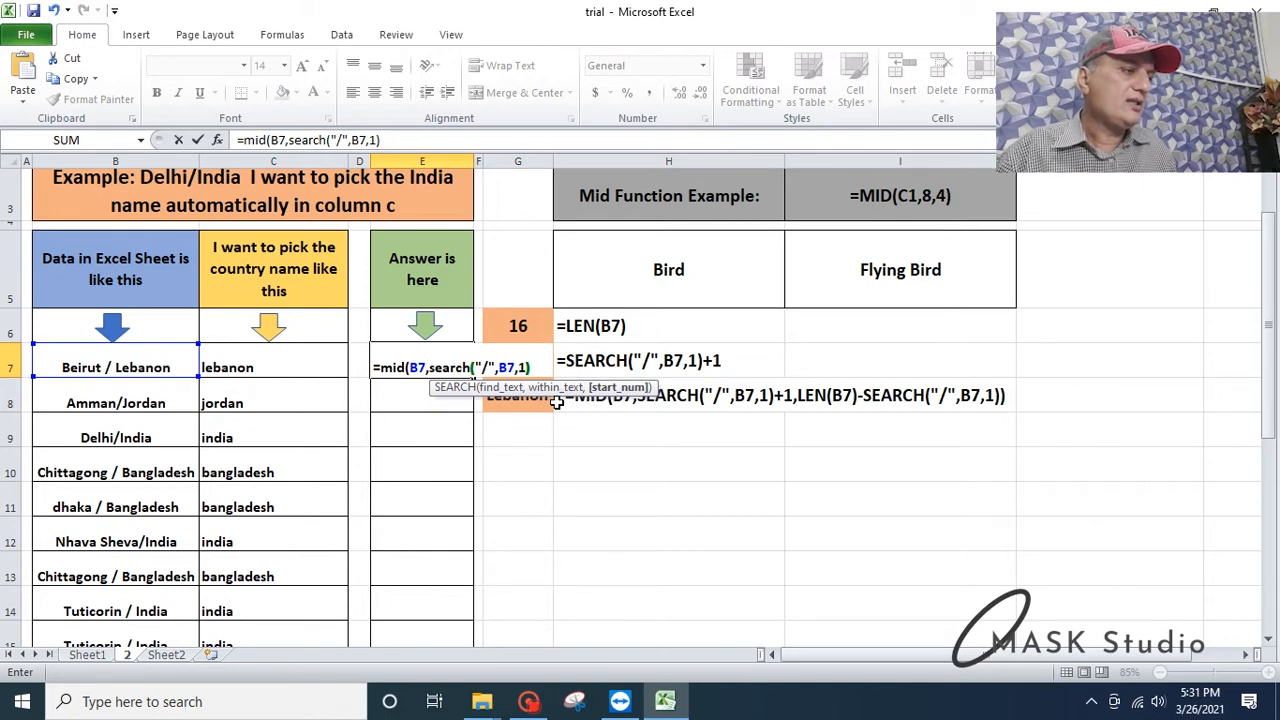
pyautogui.write('+1')
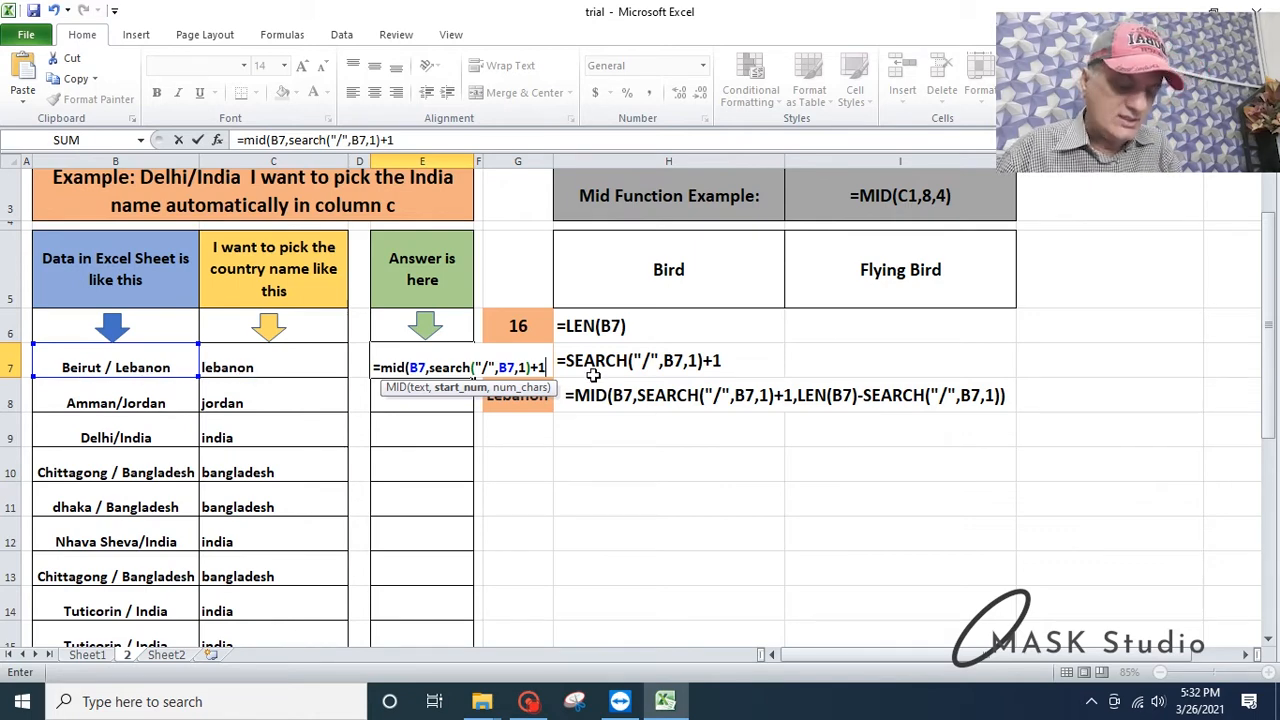
pyautogui.write(',')
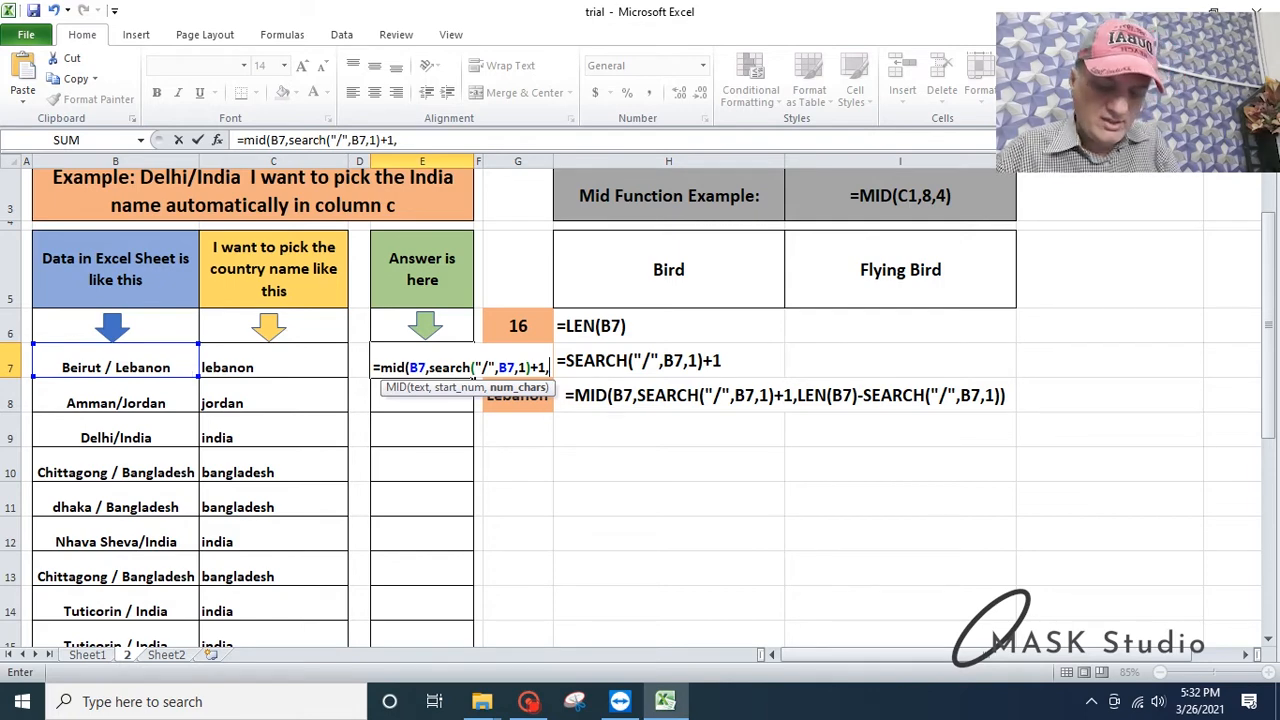
# - Begin the character-count argument of the E7 MID formula with len(b7)
pyautogui.write('len')
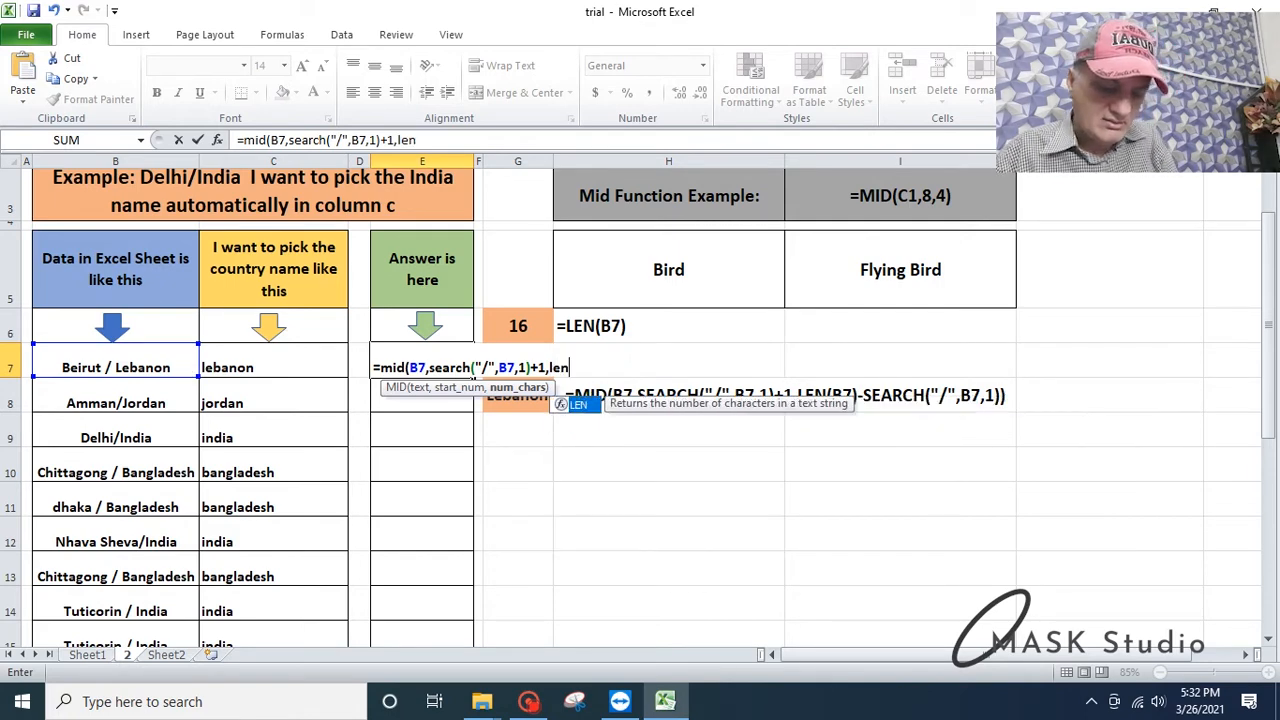
pyautogui.write('(b')
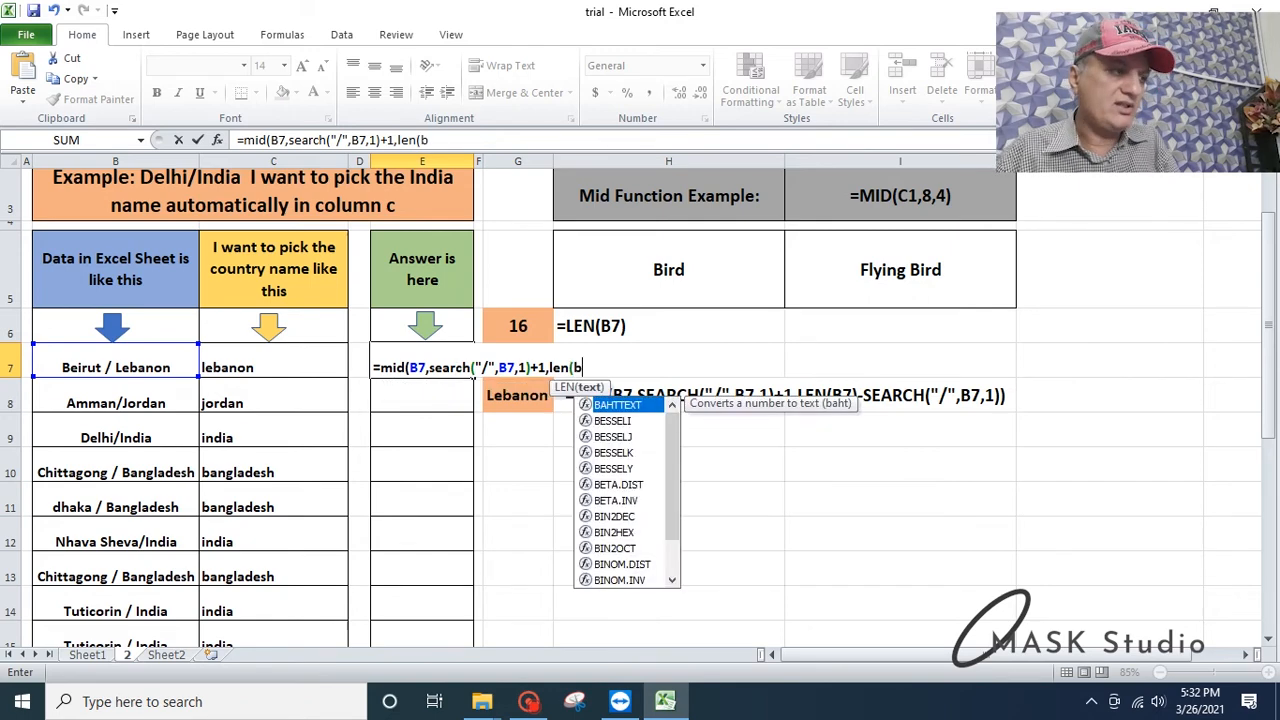
pyautogui.write(')')
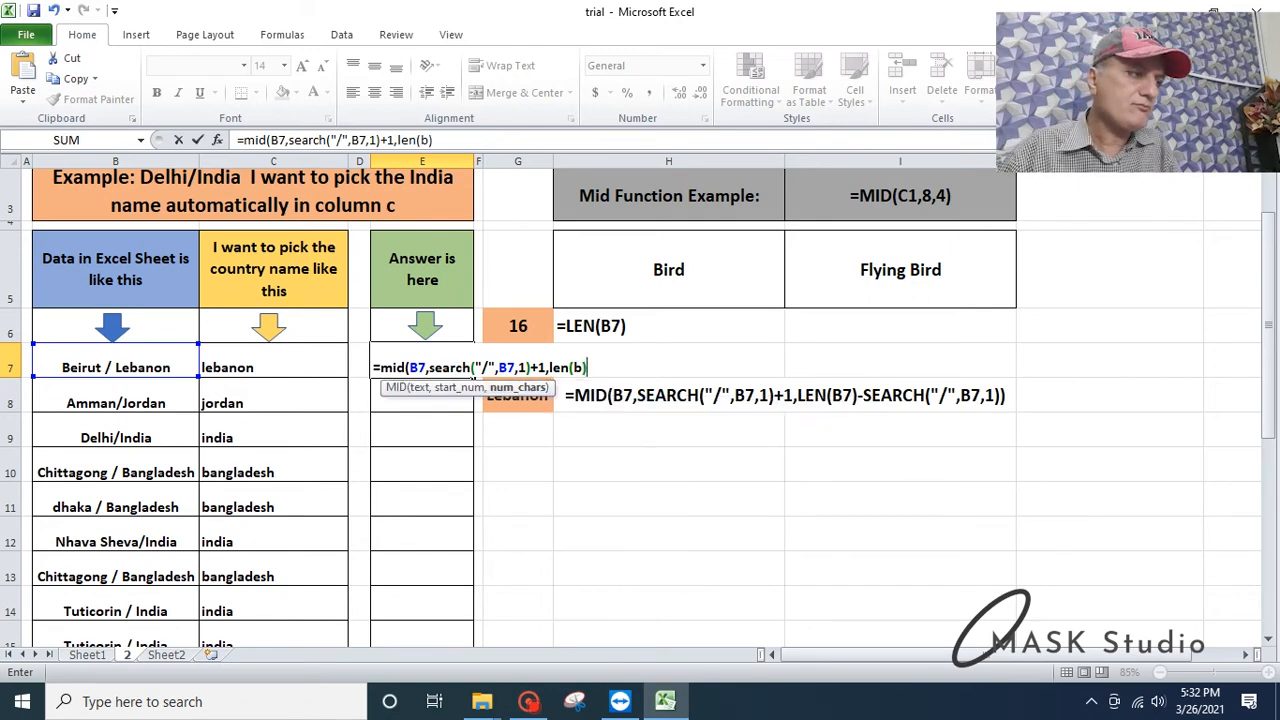
pyautogui.press('BackSpace')
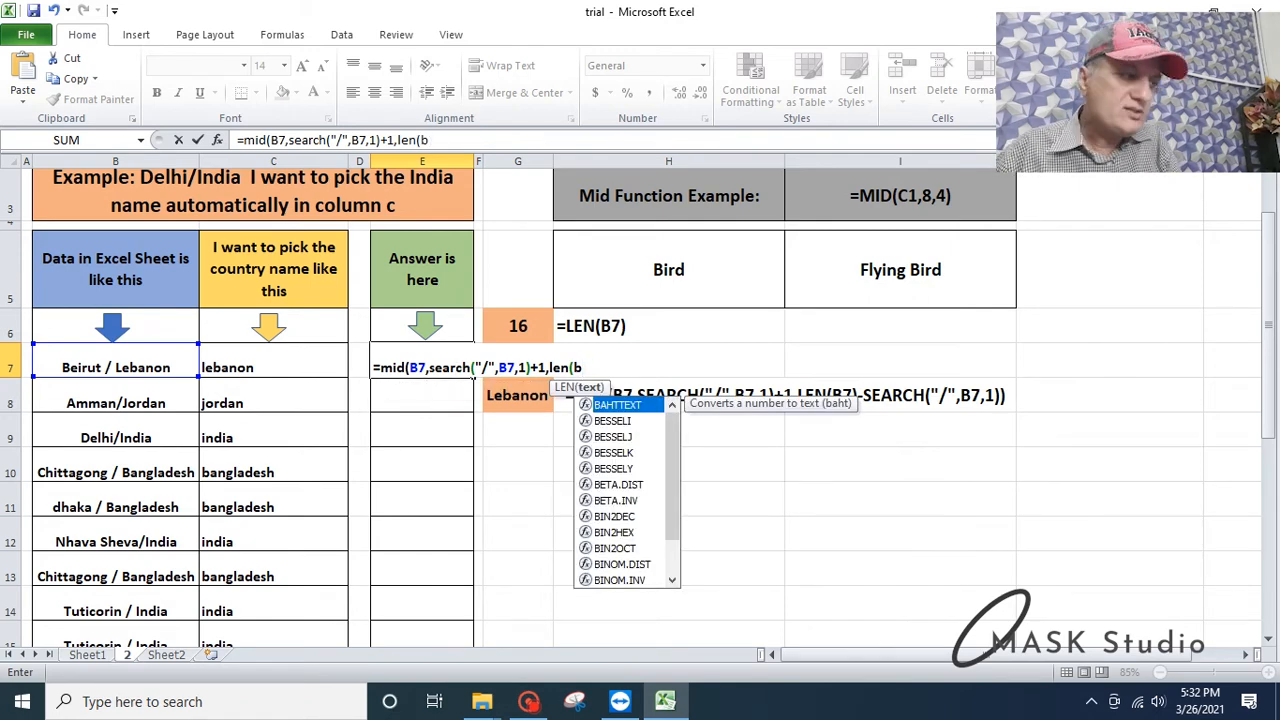
pyautogui.write('7)')
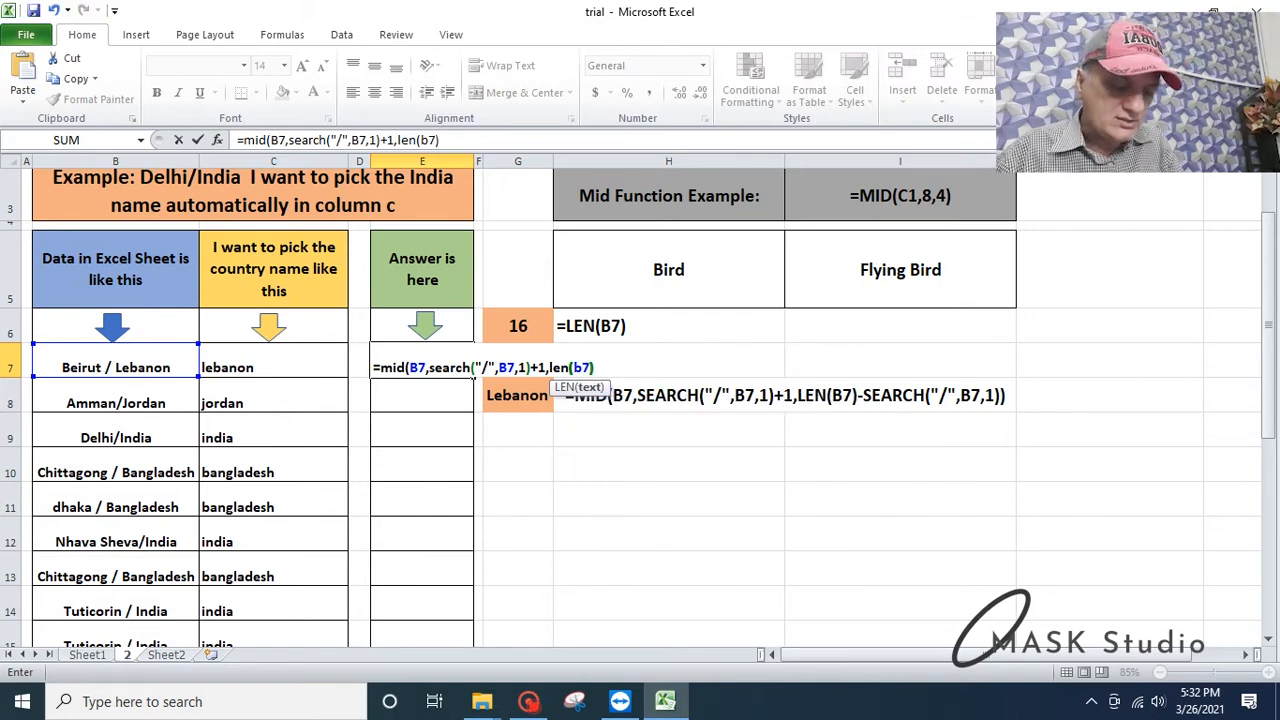
# - Subtract search("/",B7,1) from the length, add 1, and close and commit the MID formula in E7
pyautogui.write('-')
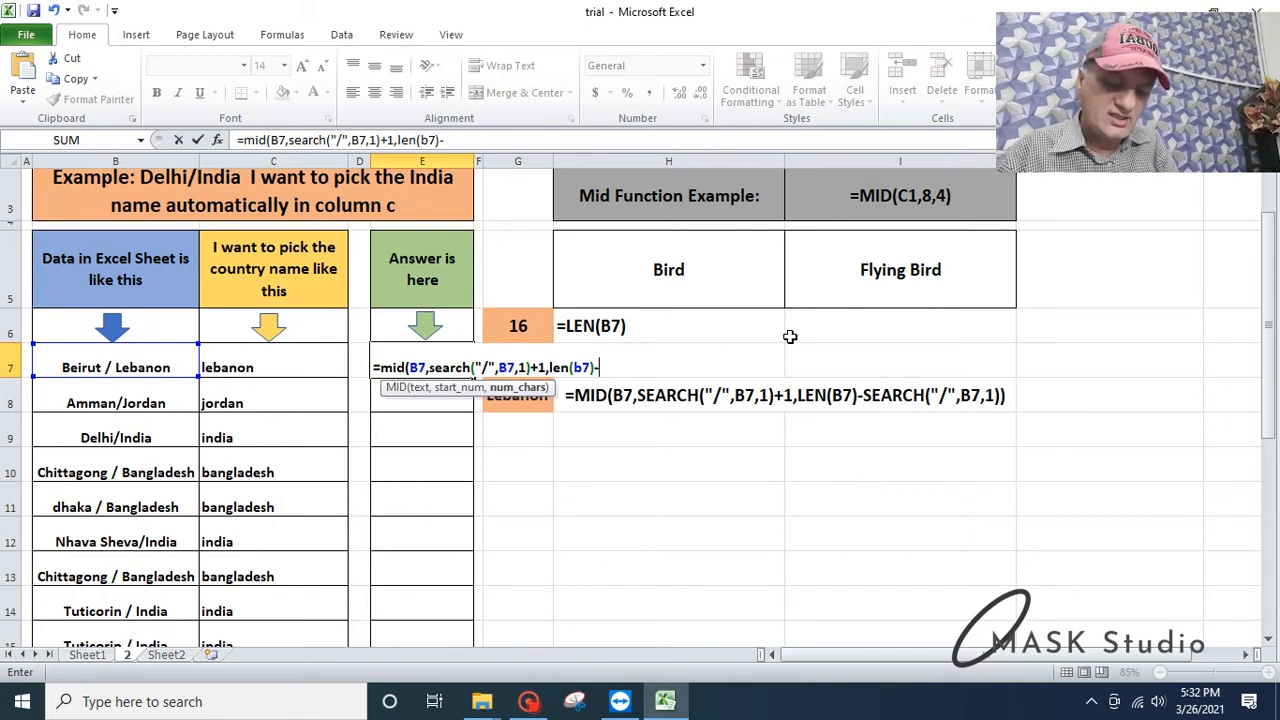
pyautogui.write('sear')
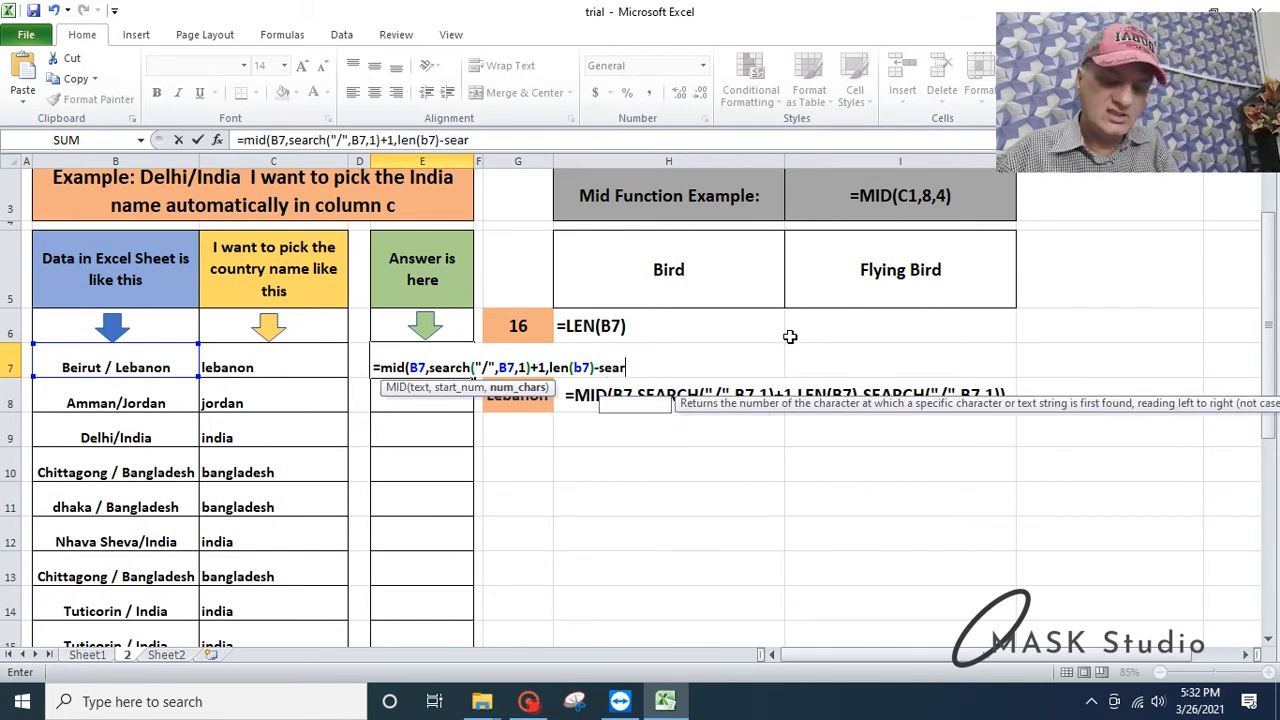
pyautogui.write('ch')
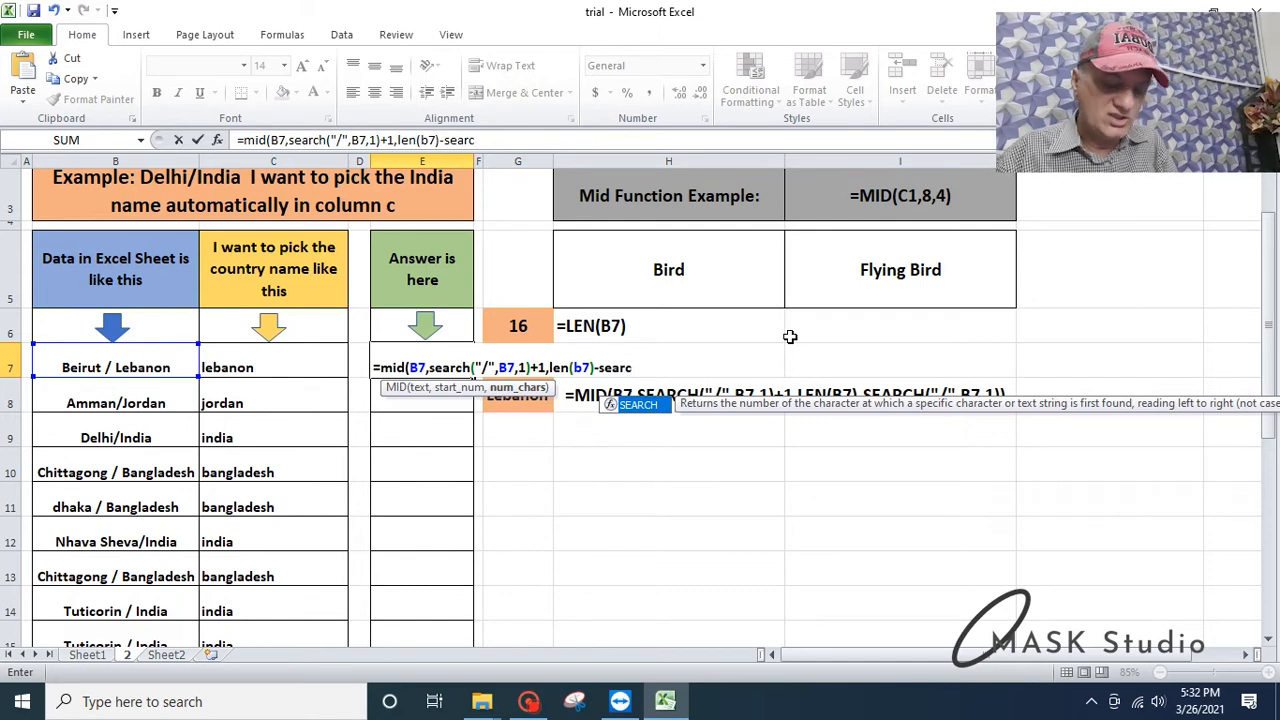
pyautogui.write('(')
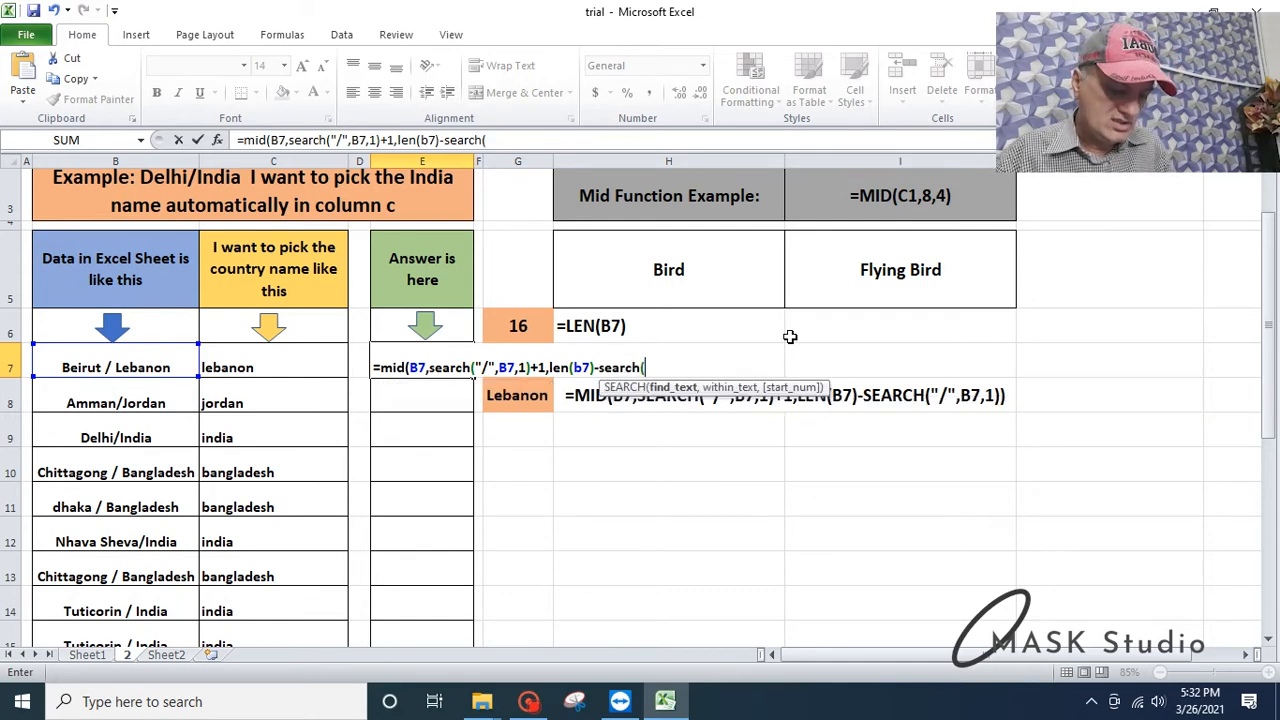
pyautogui.write('"/"')
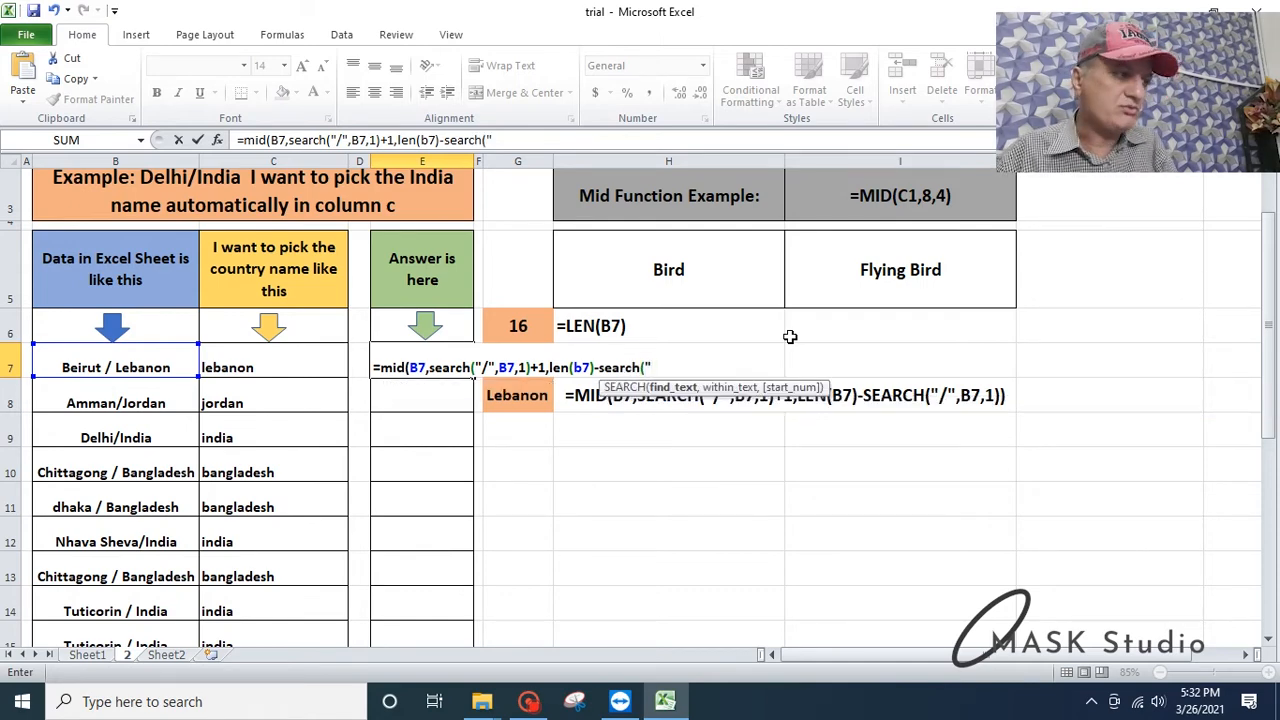
pyautogui.write(',')
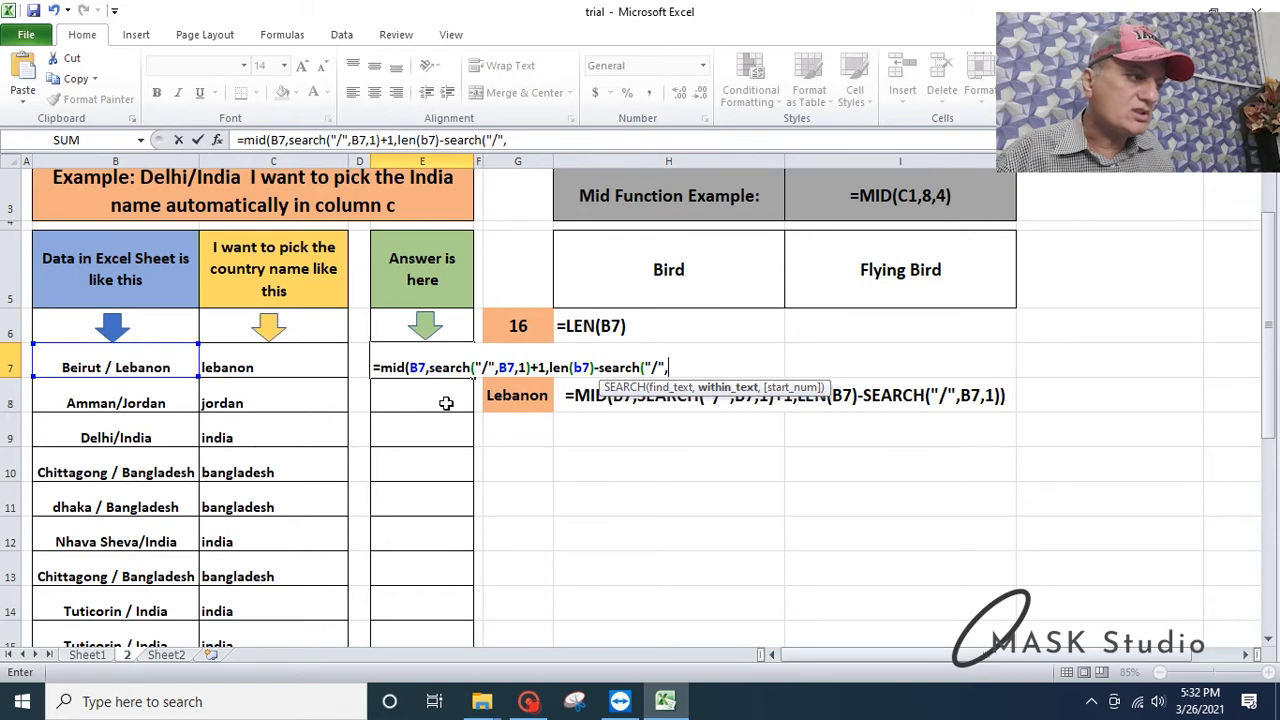
pyautogui.click(137, 367)
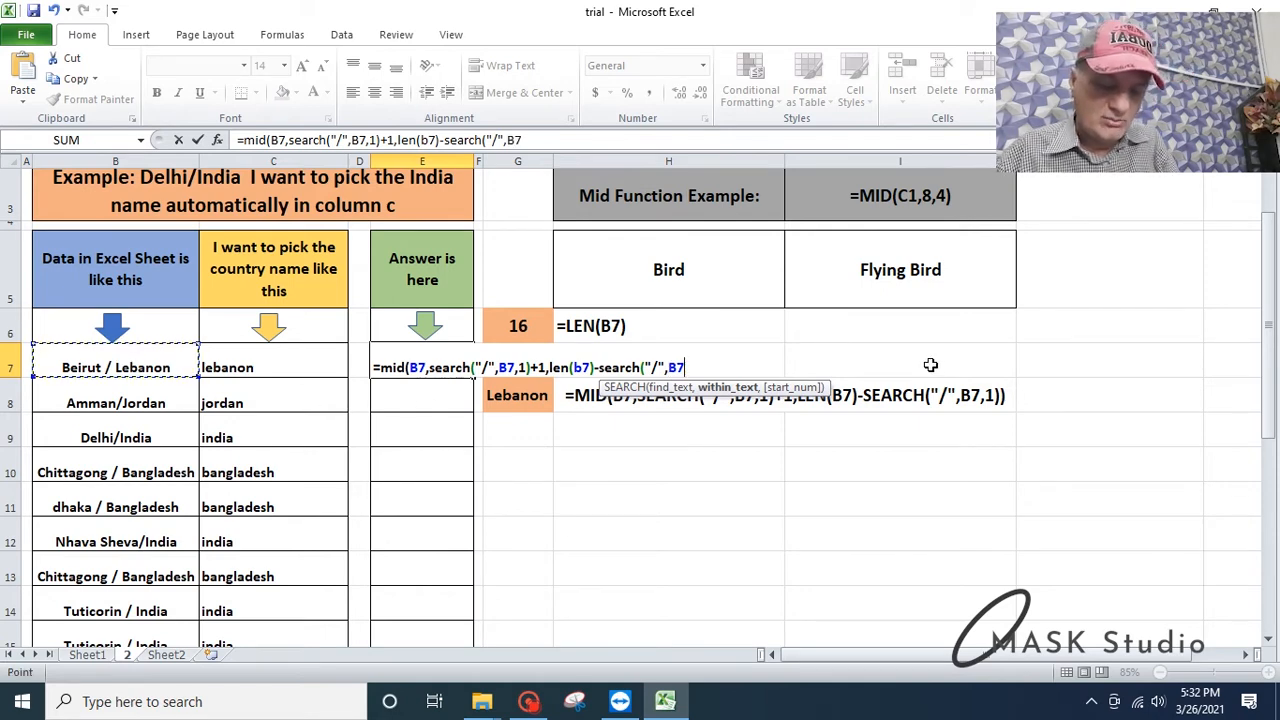
pyautogui.write(',1')
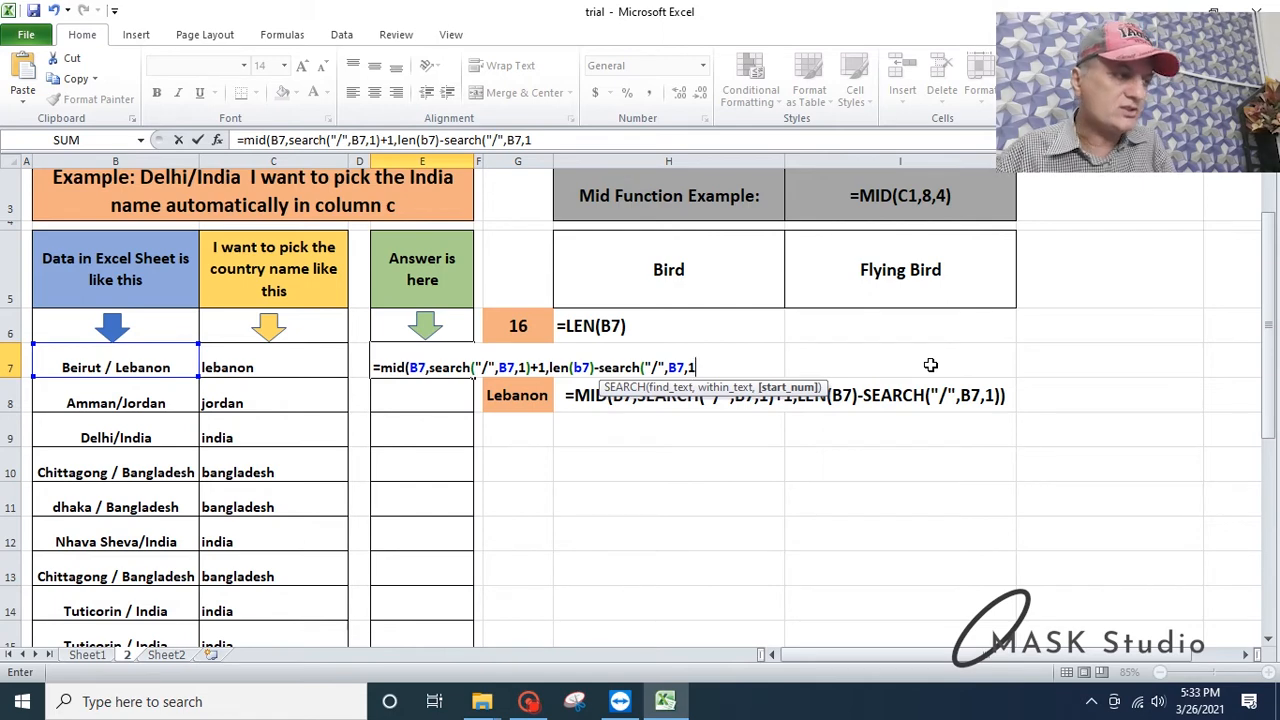
pyautogui.write(')')
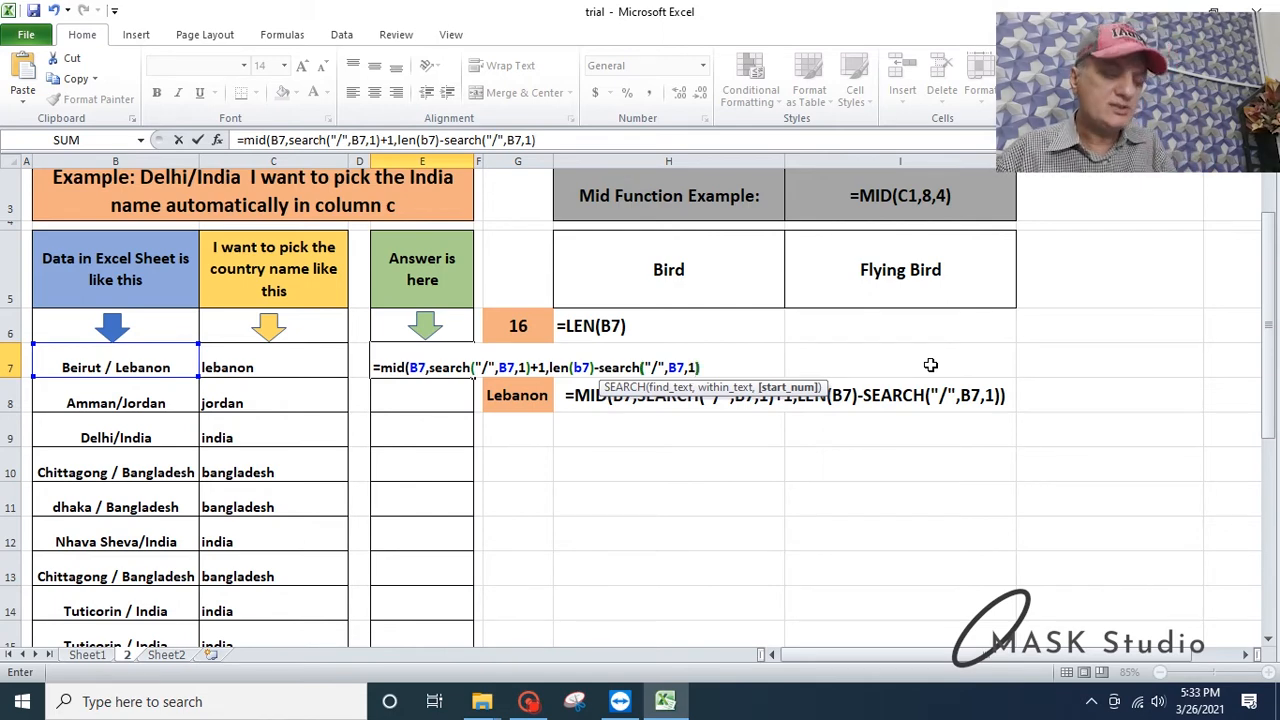
pyautogui.write('+')
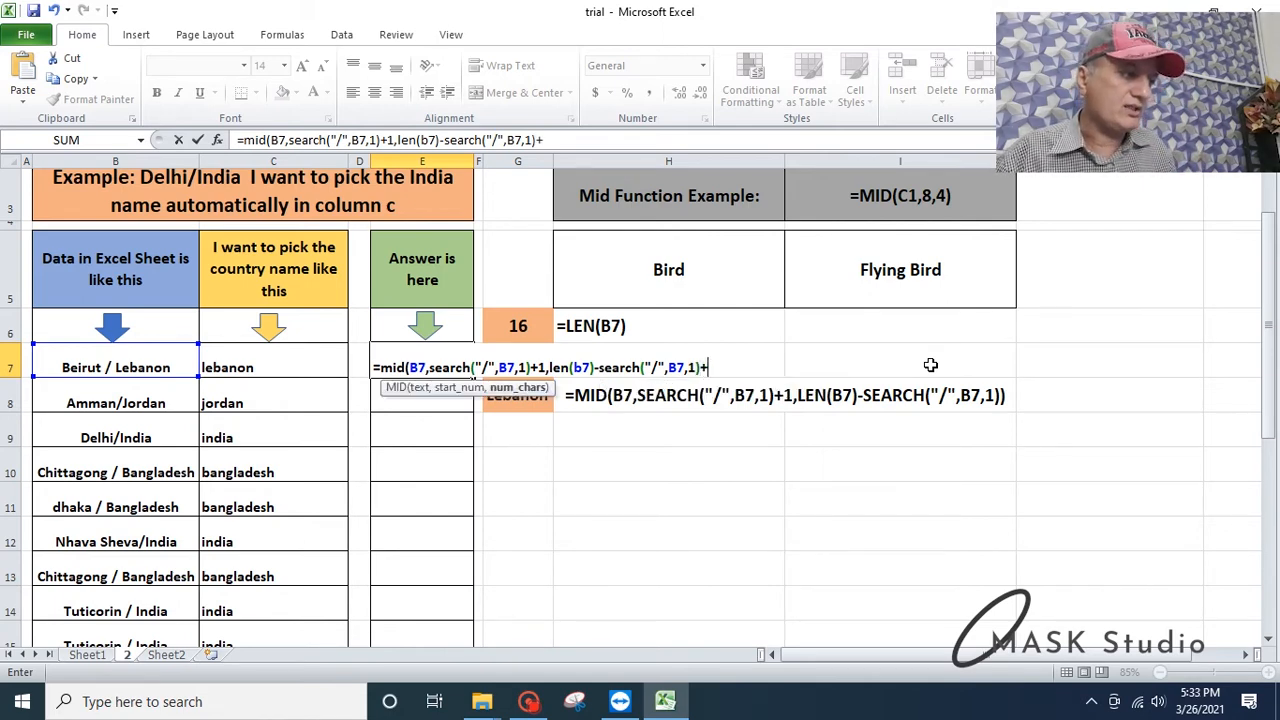
pyautogui.write('1')
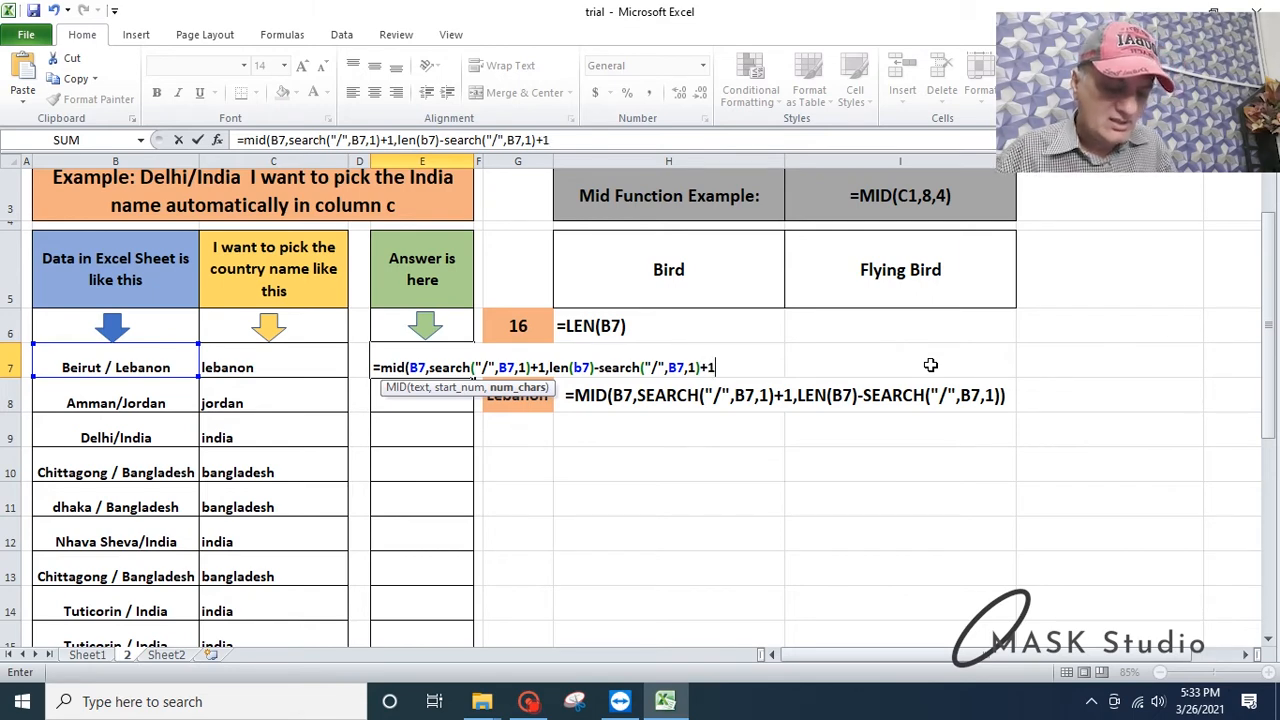
pyautogui.write(')')
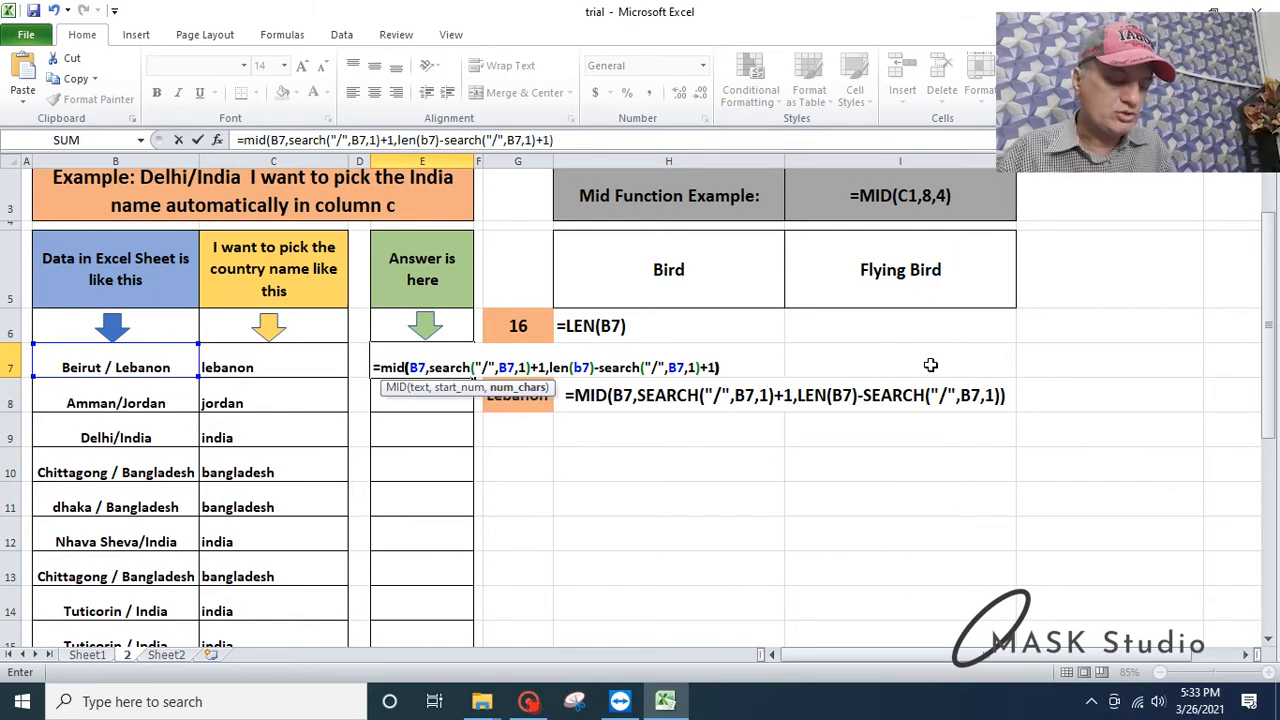
pyautogui.press('Return')
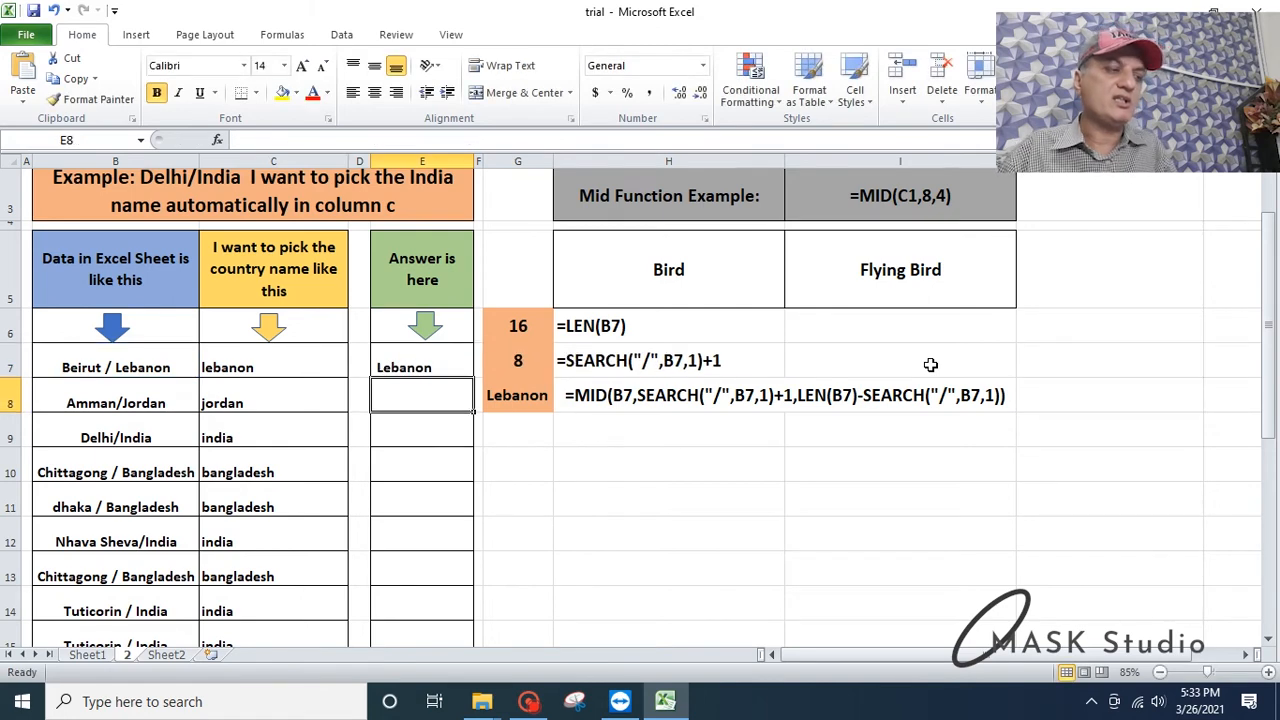
pyautogui.press('Up')
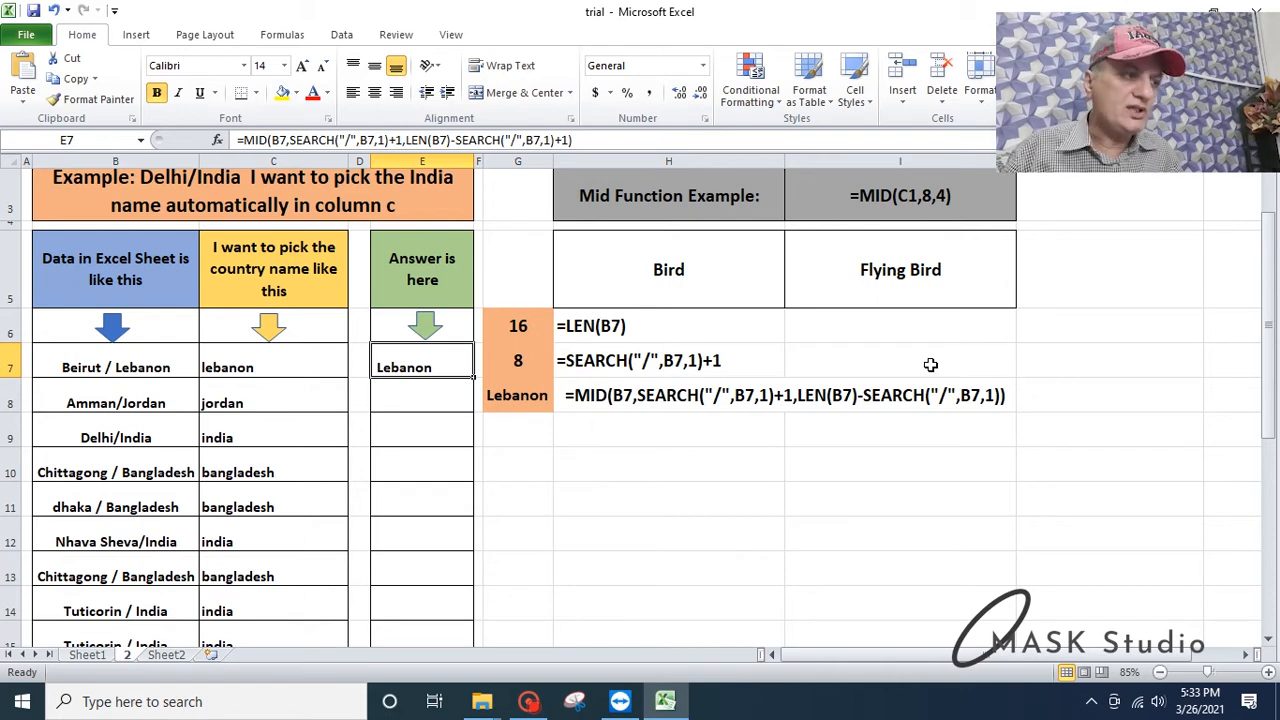
pyautogui.hotkey('ctrl', 'c')
pyautogui.press('Down')
pyautogui.hotkey('shift', 'Down')
pyautogui.hotkey('shift', 'Down')
pyautogui.hotkey('shift', 'Down')
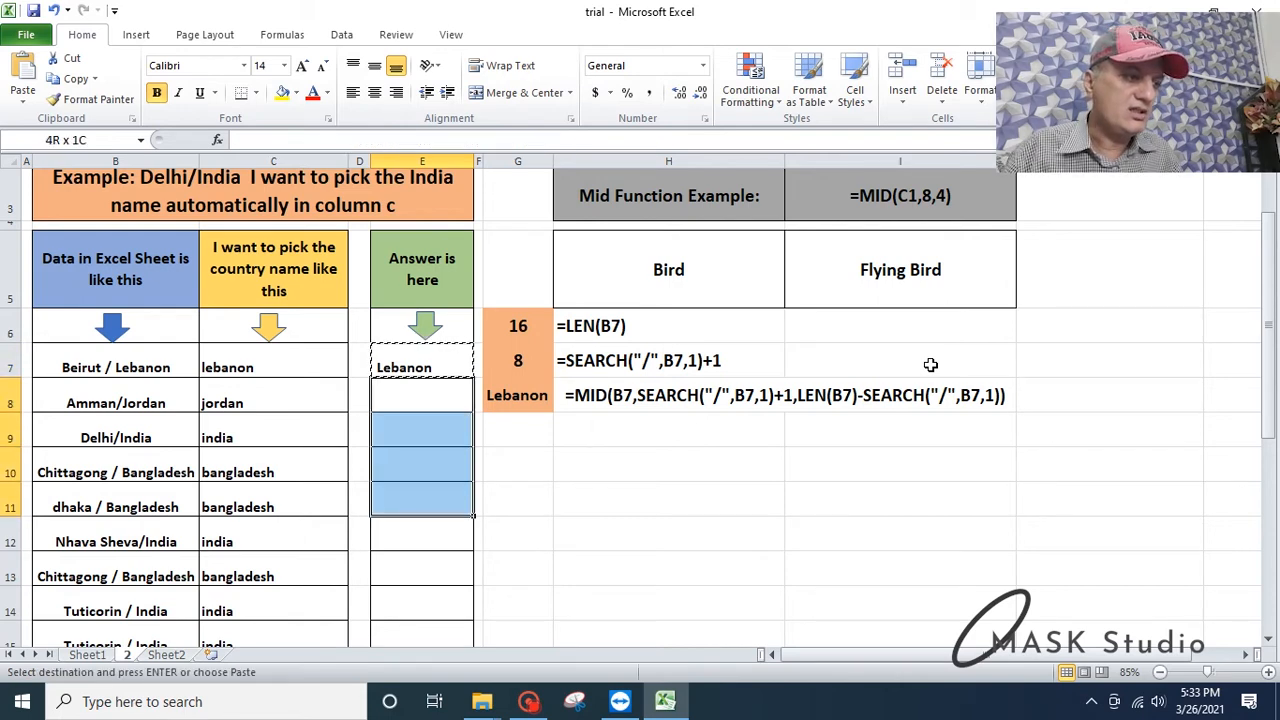
pyautogui.hotkey('shift', 'Down')
pyautogui.hotkey('shift', 'Down')
pyautogui.hotkey('shift', 'Down')
pyautogui.hotkey('shift', 'Down')
pyautogui.press('Up')
pyautogui.press('Up')
pyautogui.press('Up')
pyautogui.press('Down')
pyautogui.press('Down')
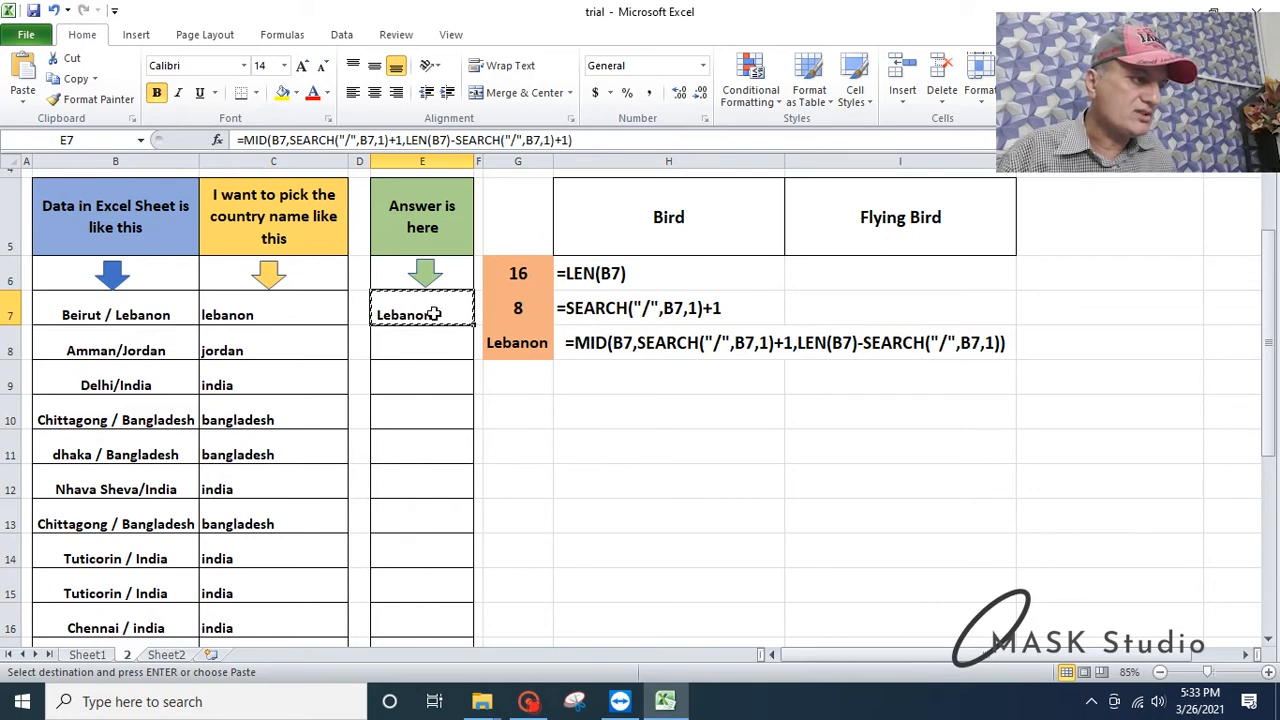
# - Fill the country-extraction formula from E7 down column E through all the data rows
pyautogui.moveTo(473, 325); pyautogui.dragTo(477, 440)
pyautogui.scroll(5, 480, 437)
pyautogui.scroll(-2, 480, 437)
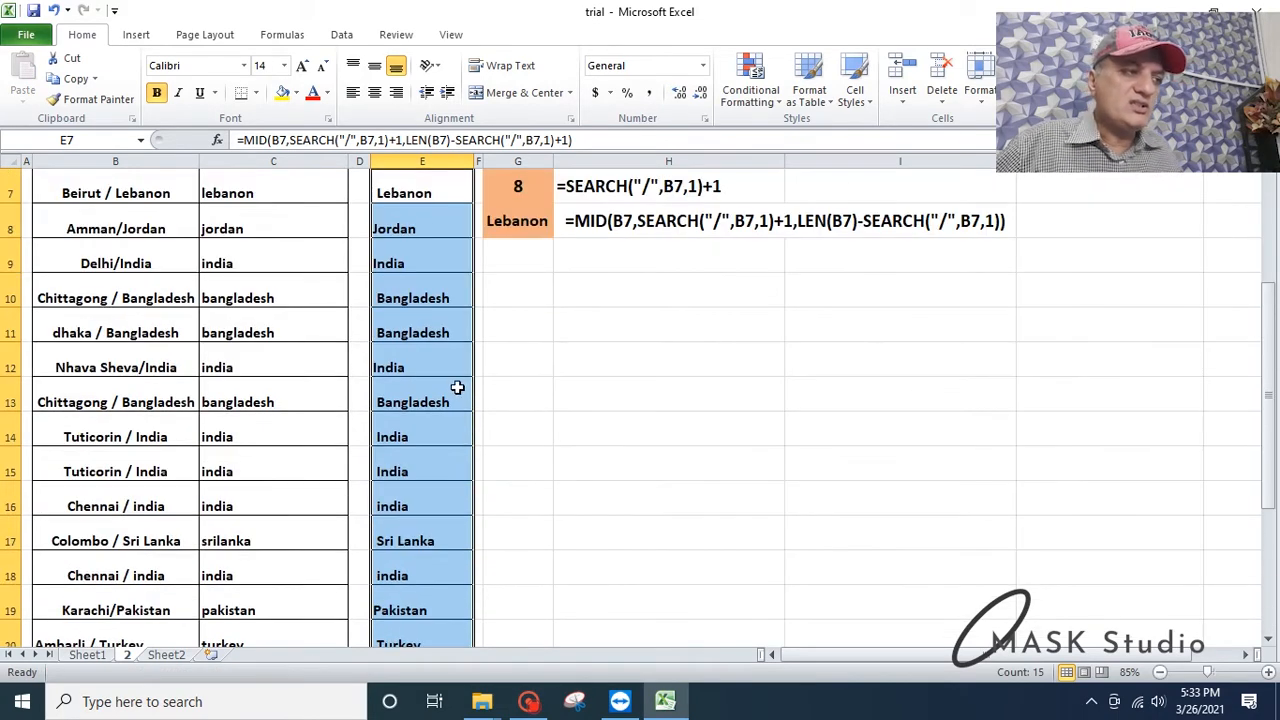
# - Check the filled formula in E12, then open the E7 formula to review its MID, SEARCH and LEN arguments
pyautogui.click(447, 371)
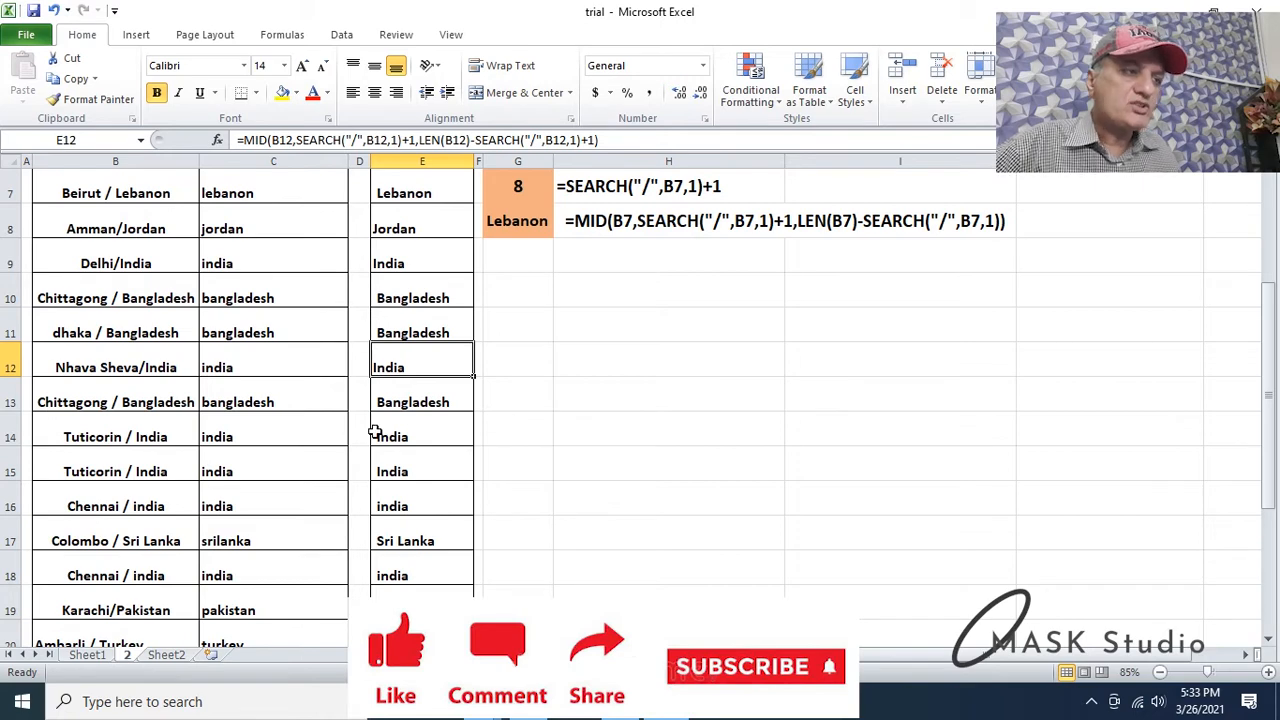
pyautogui.scroll(1, 280, 305)
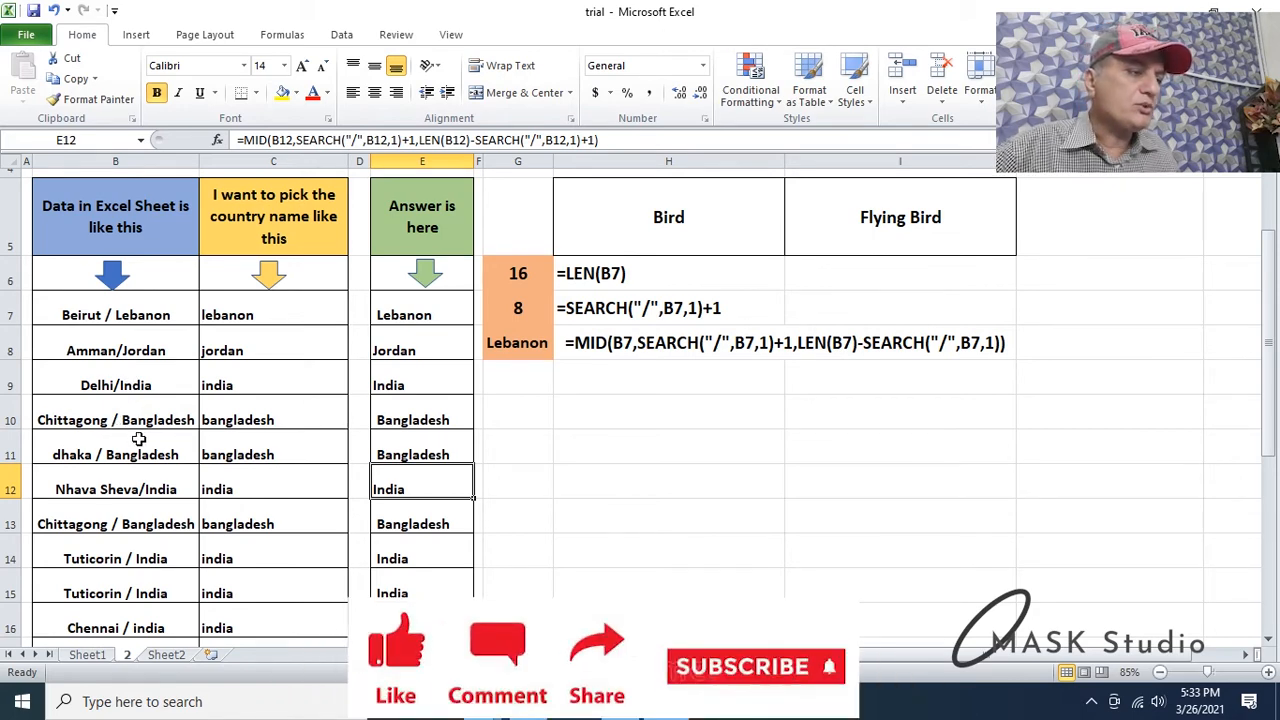
pyautogui.click(405, 316)
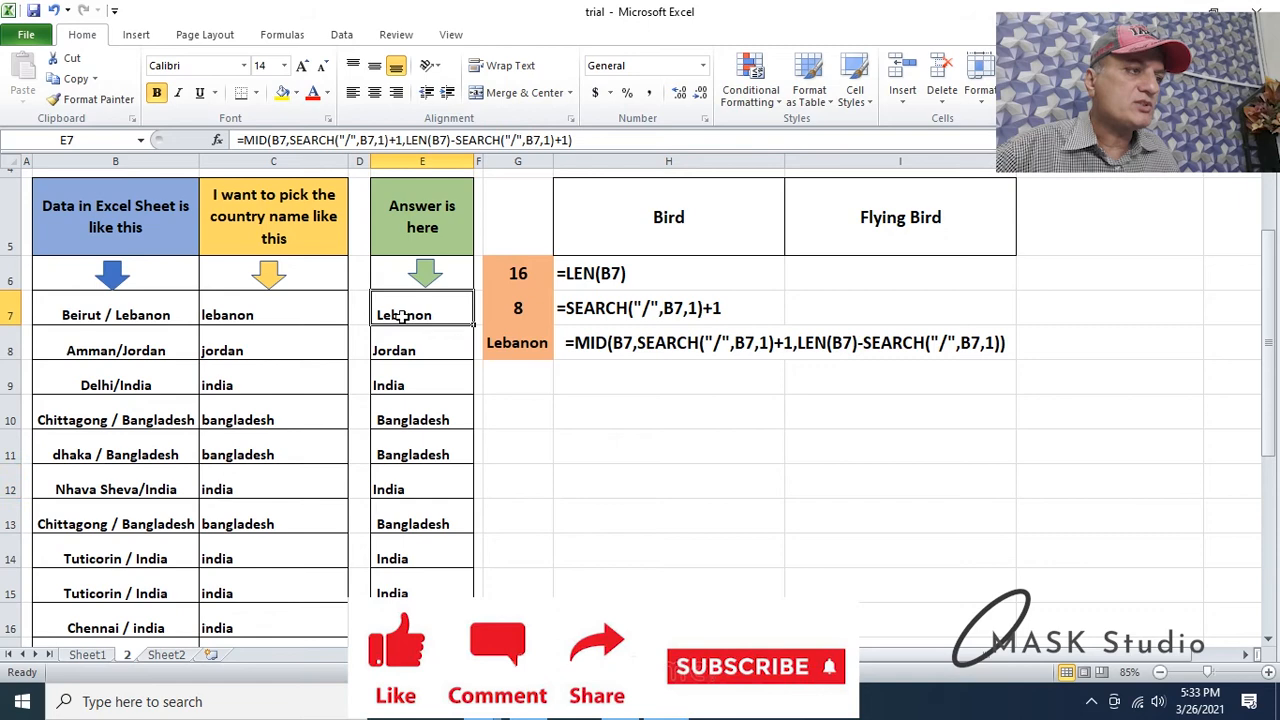
pyautogui.click(243, 140)
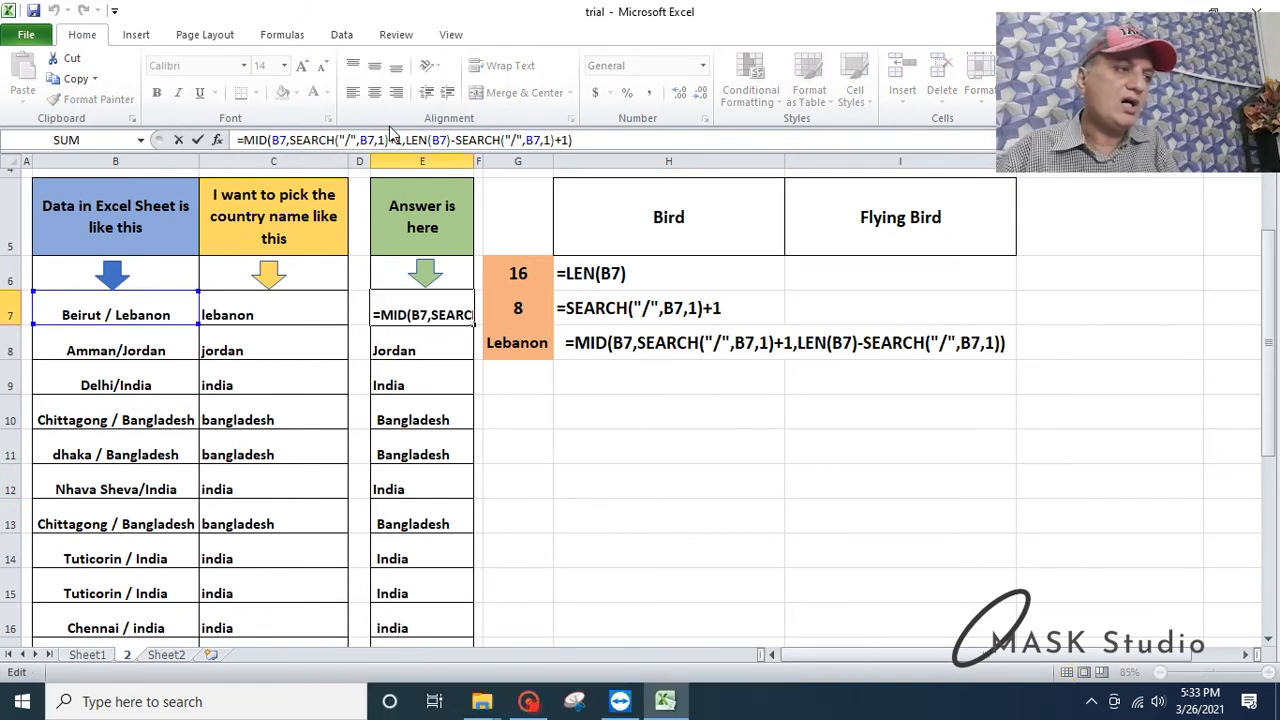
# - Wrap the MID formula in E7 in a TRIM function and commit it to strip extra spaces from the country name
pyautogui.write('Trim')
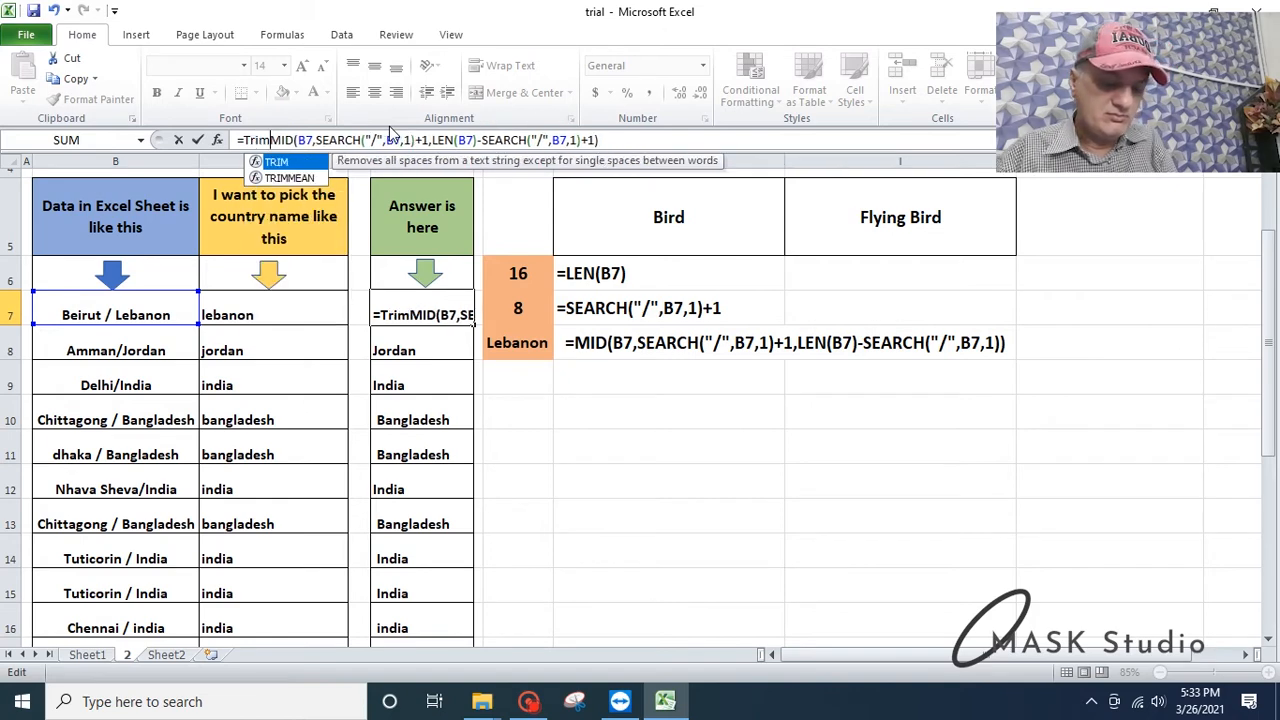
pyautogui.write('(')
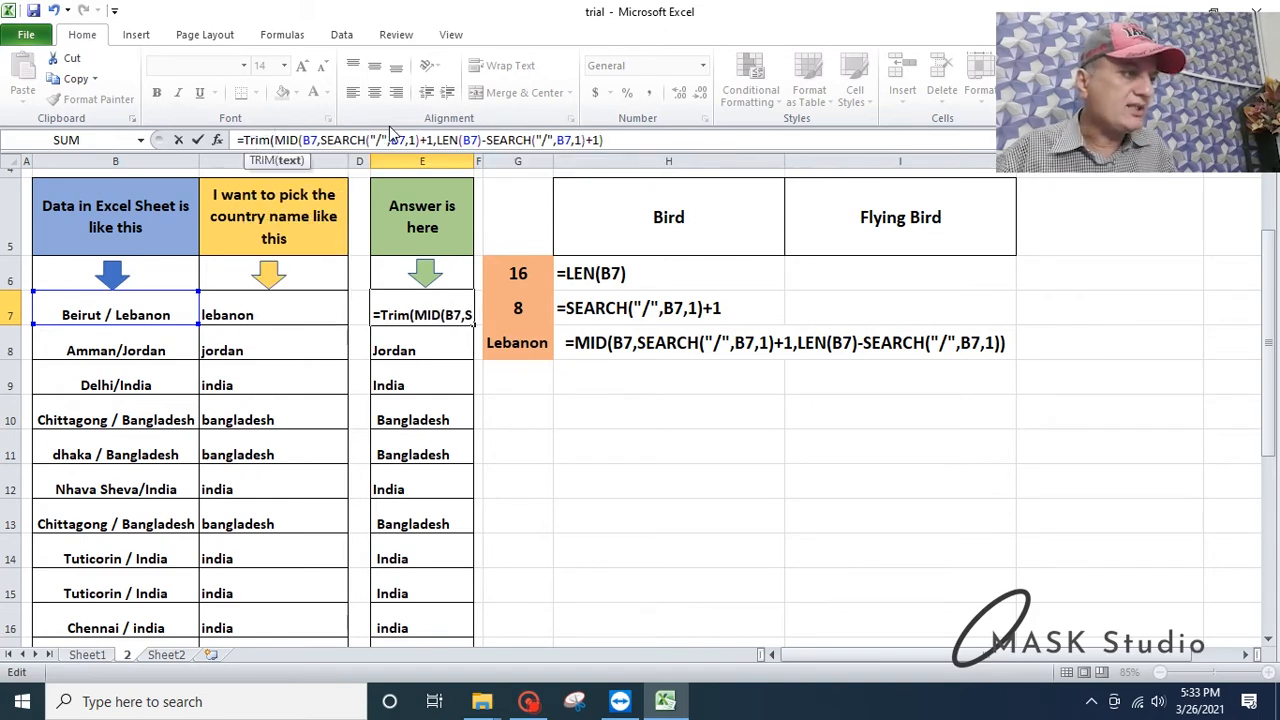
pyautogui.press('End')
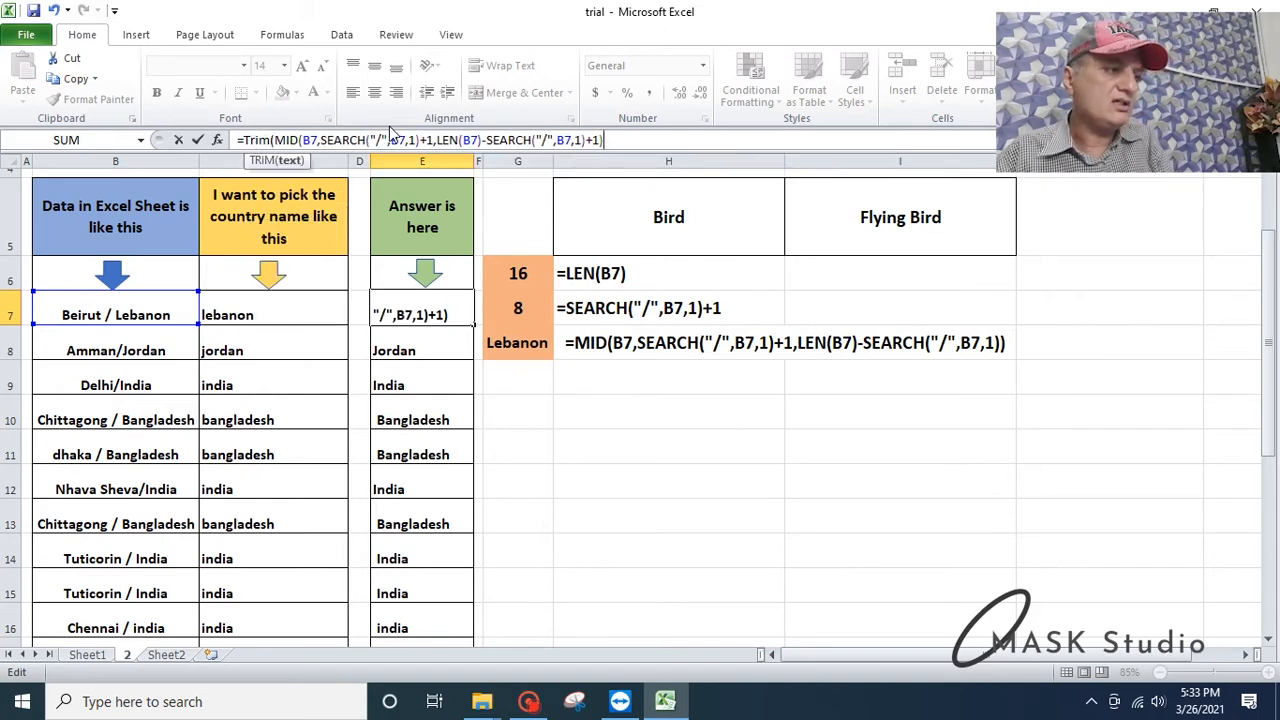
pyautogui.write(')')
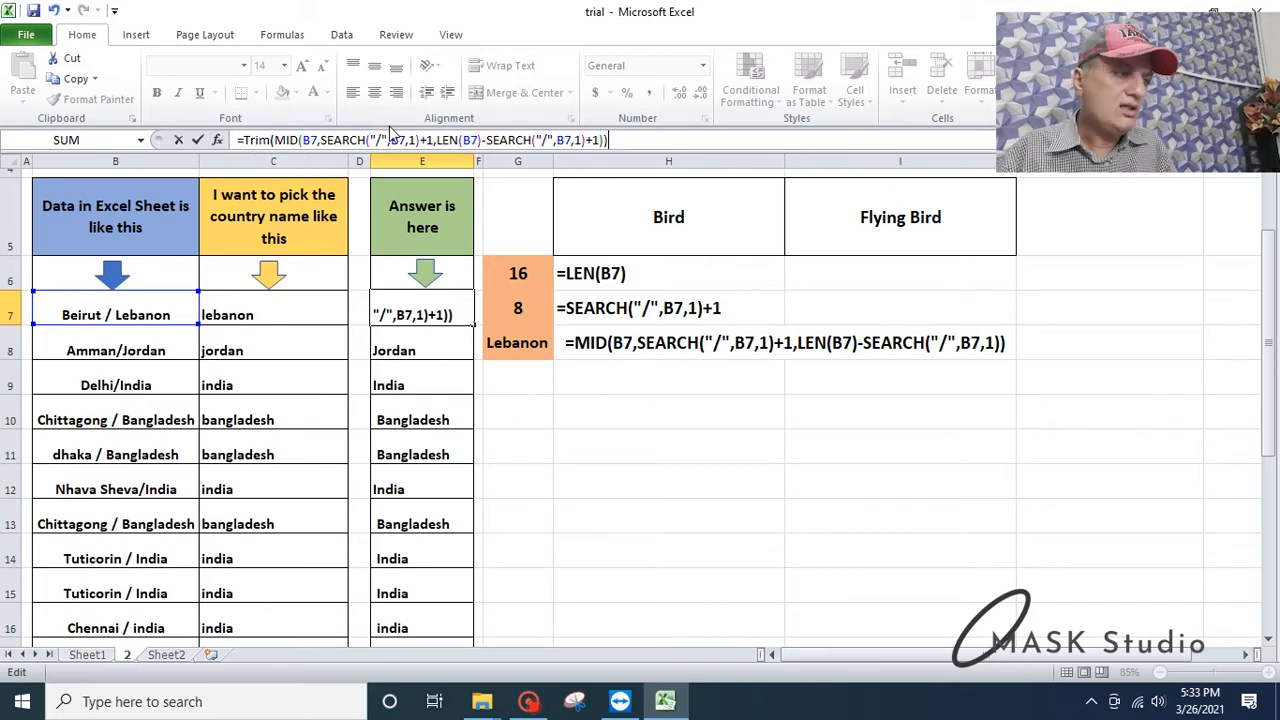
pyautogui.press('Return')
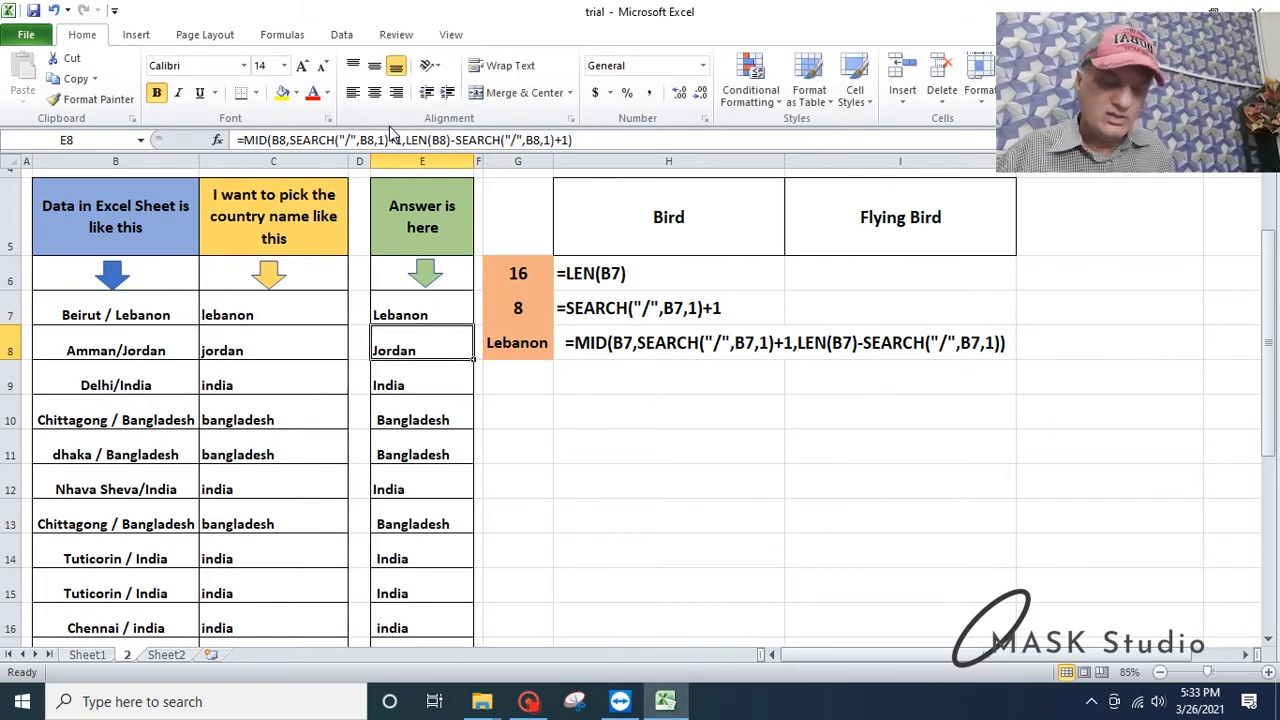
# - Fill the TRIM formula from E7 down column E to E21 and check the filled formula in E12
pyautogui.press('Up')
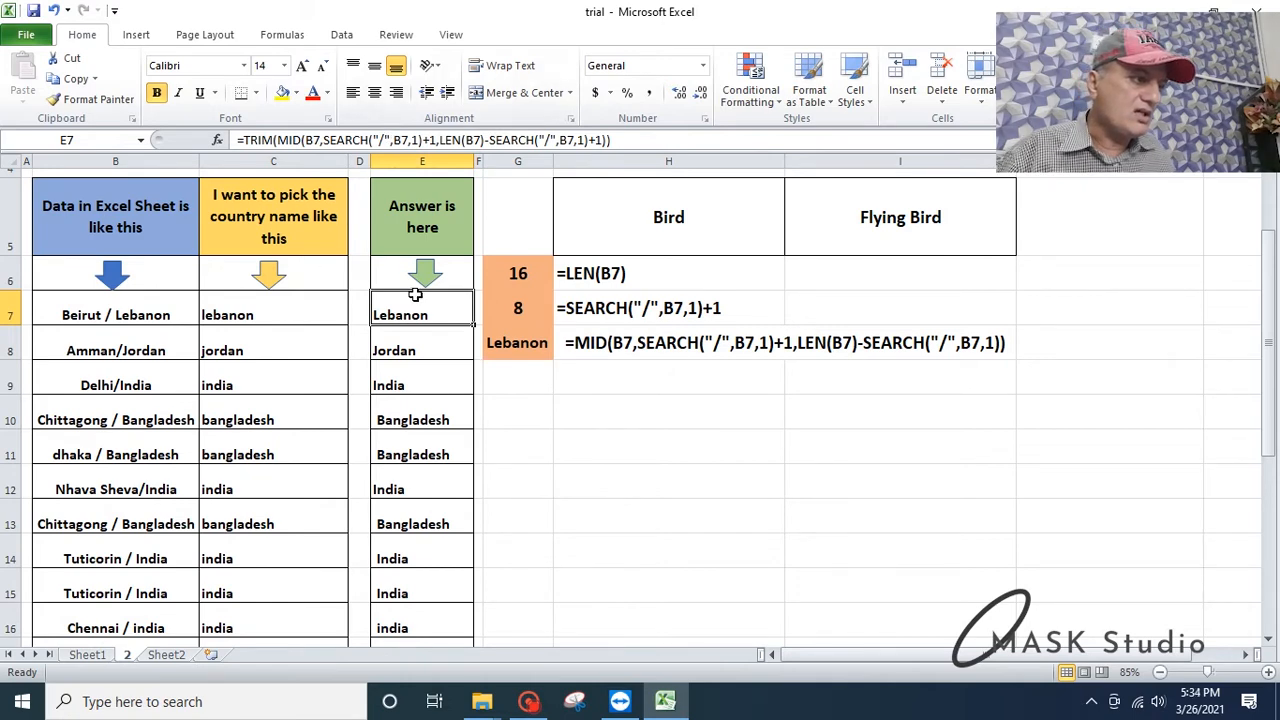
pyautogui.moveTo(471, 320); pyautogui.dragTo(469, 330)
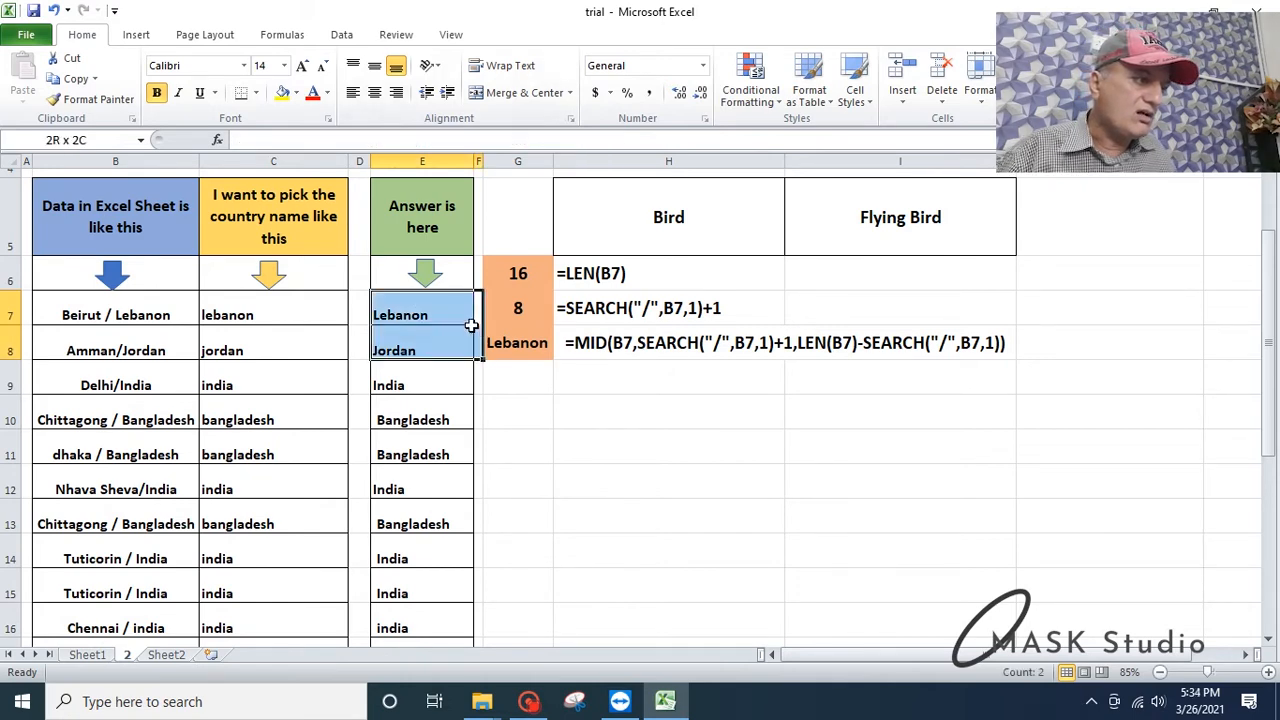
pyautogui.click(466, 318)
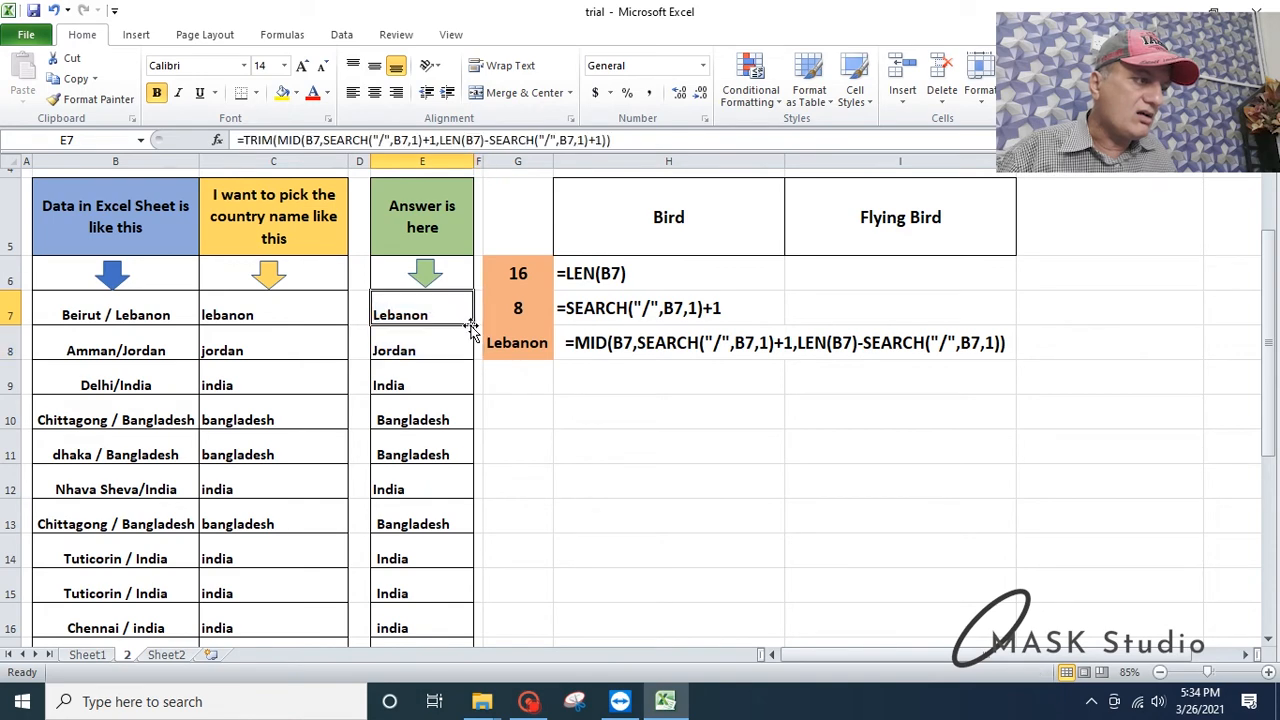
pyautogui.moveTo(471, 328); pyautogui.dragTo(432, 592)
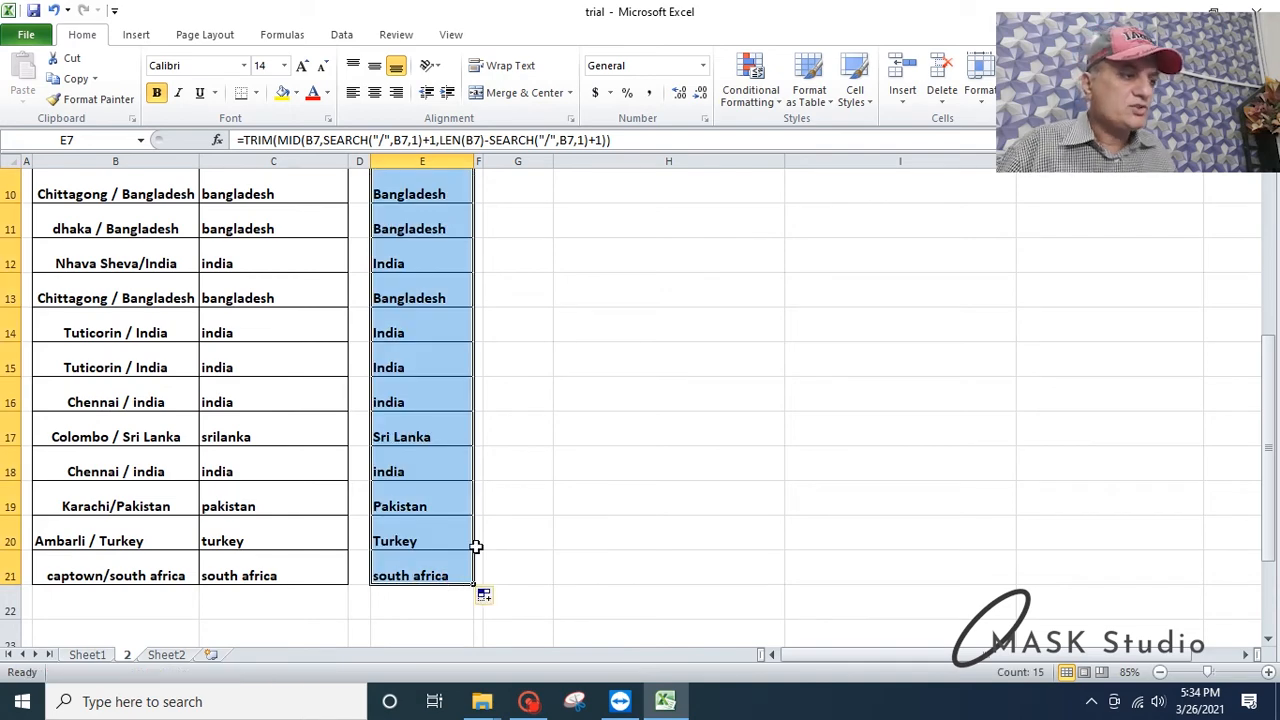
pyautogui.scroll(3, 474, 546)
pyautogui.scroll(-2, 463, 528)
pyautogui.scroll(1, 428, 486)
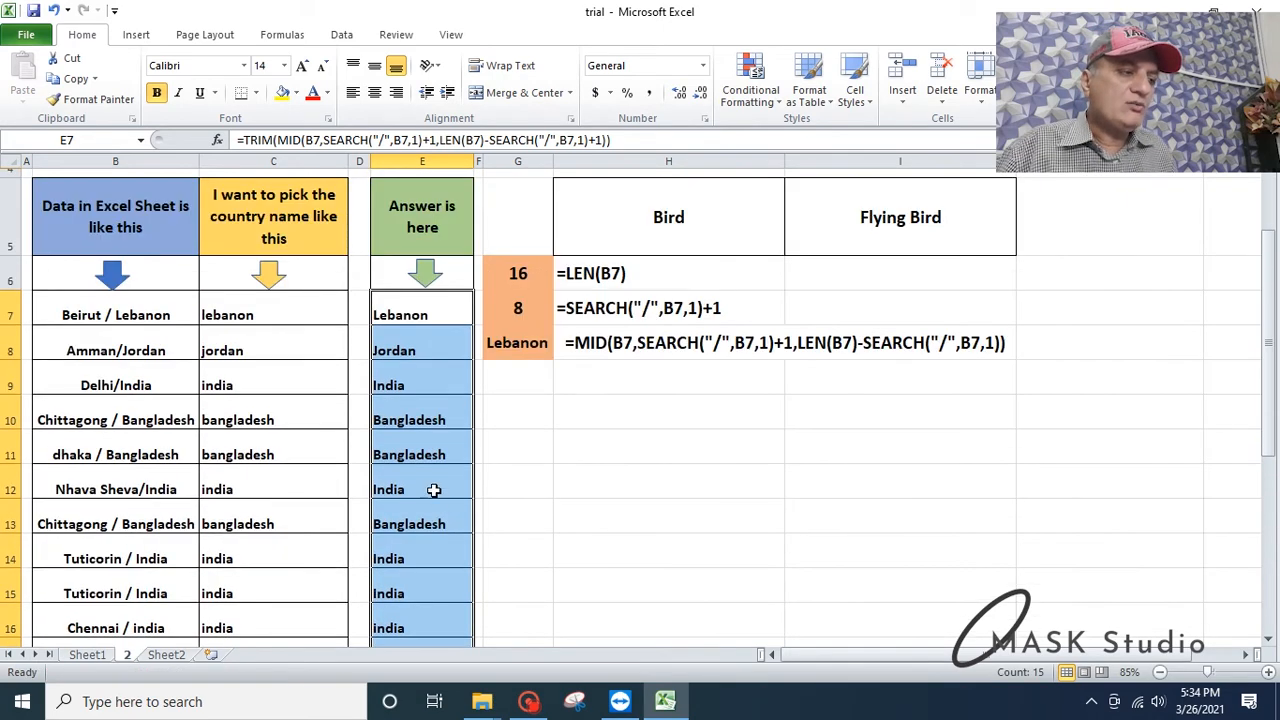
pyautogui.click(428, 487)
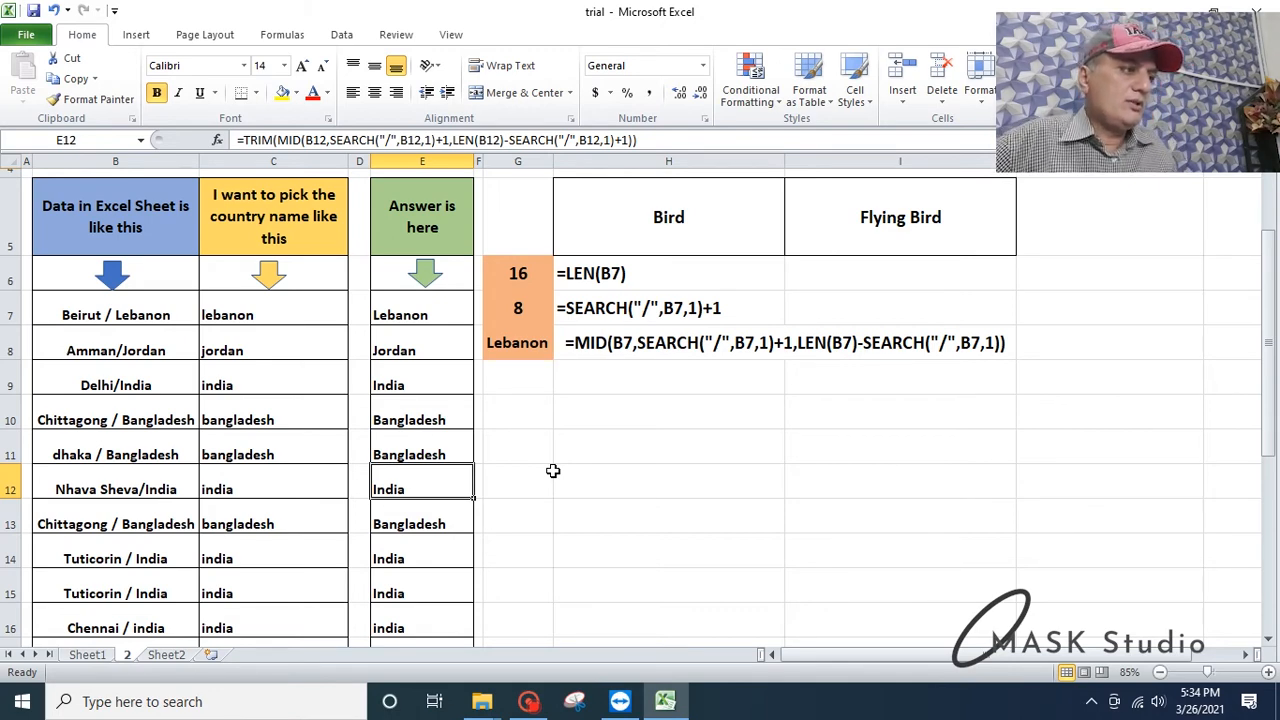
# - Review the LEN example in H6 and the SEARCH example in H7 against the source text in B7
pyautogui.click(590, 411)
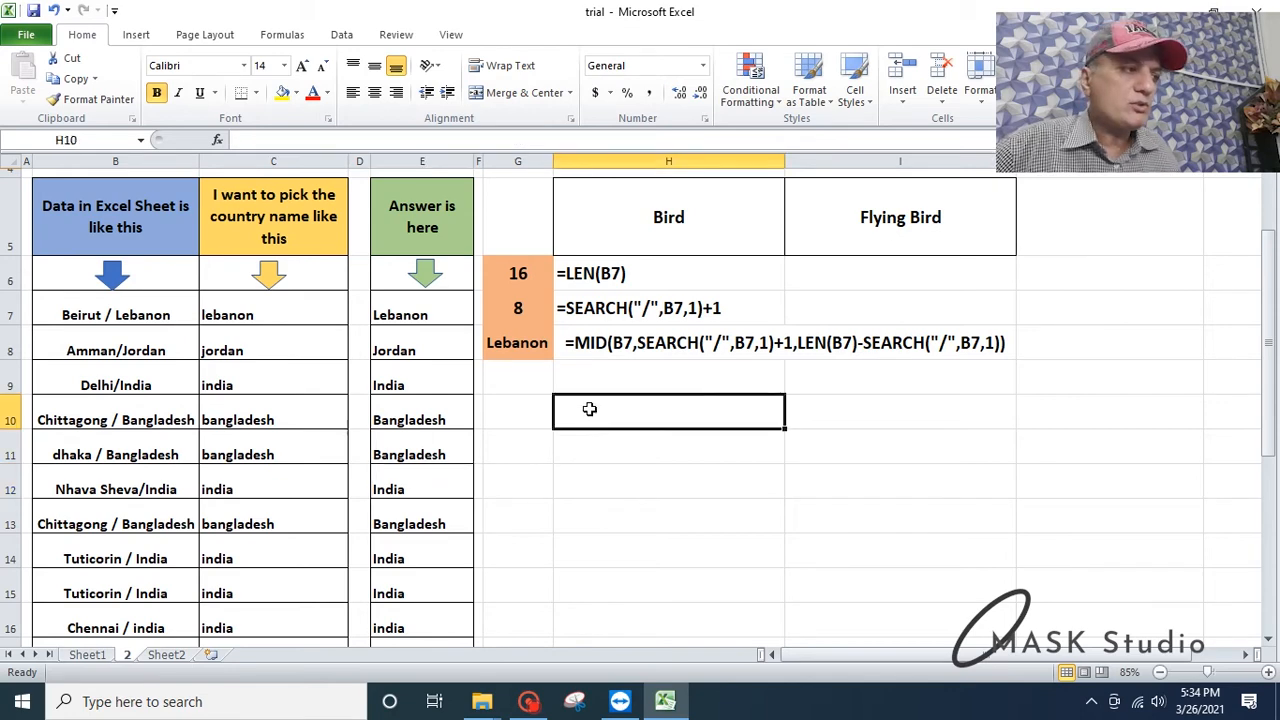
pyautogui.click(584, 384)
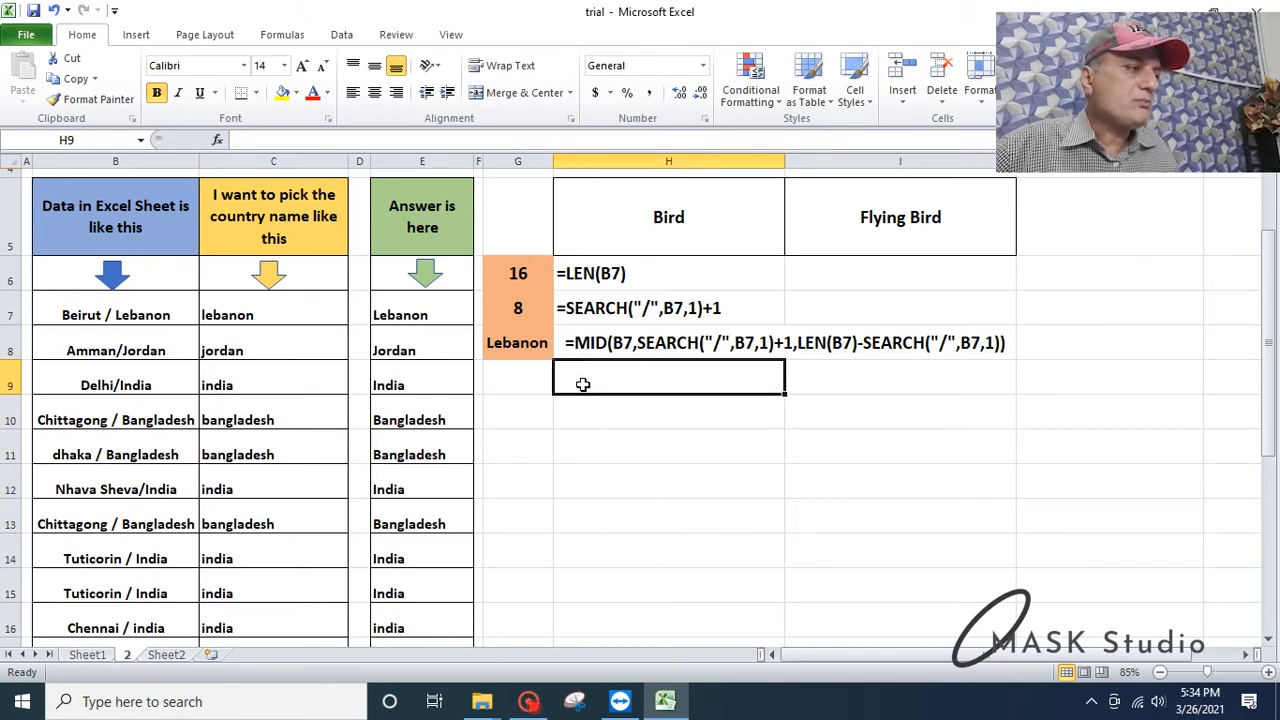
pyautogui.scroll(1, 750, 348)
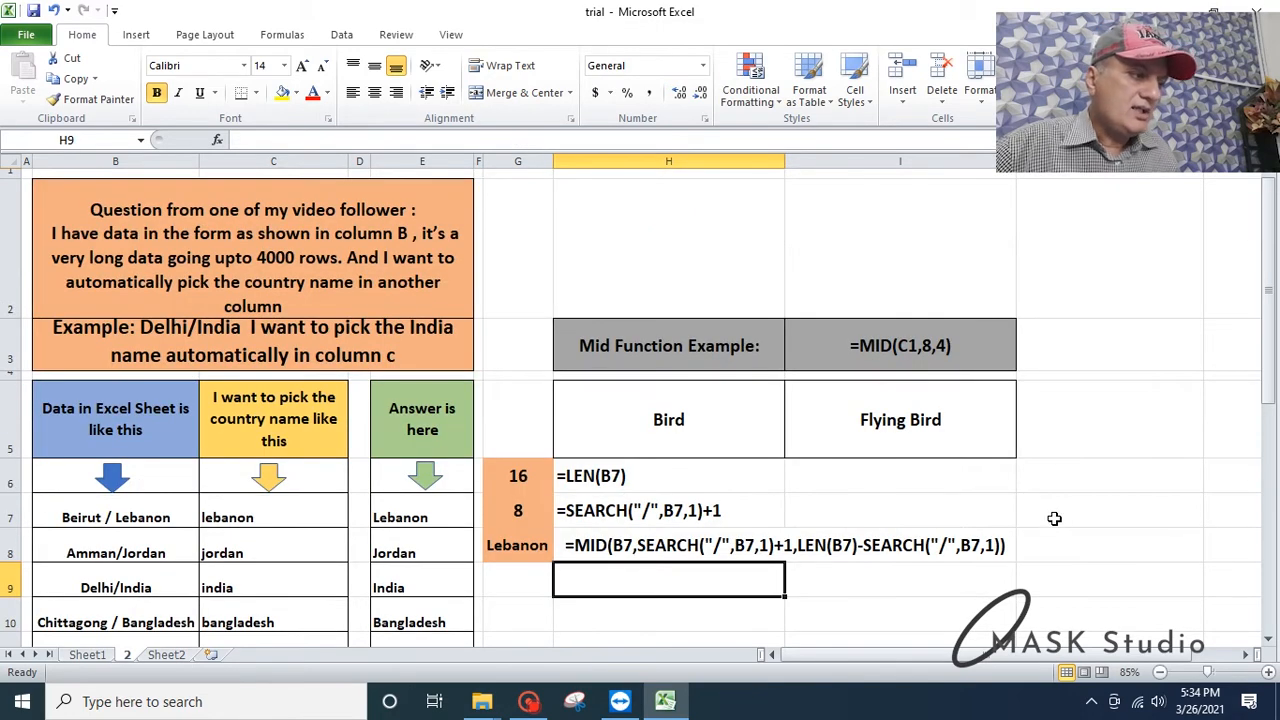
pyautogui.click(590, 476)
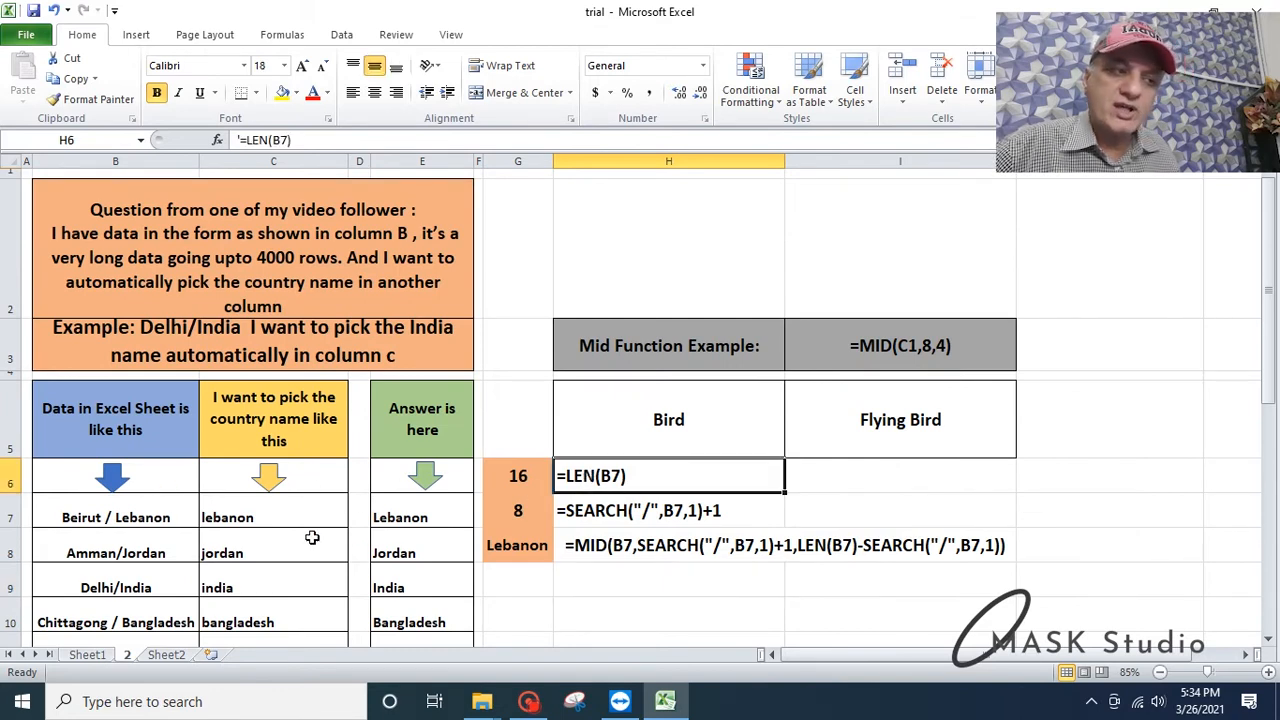
pyautogui.click(90, 519)
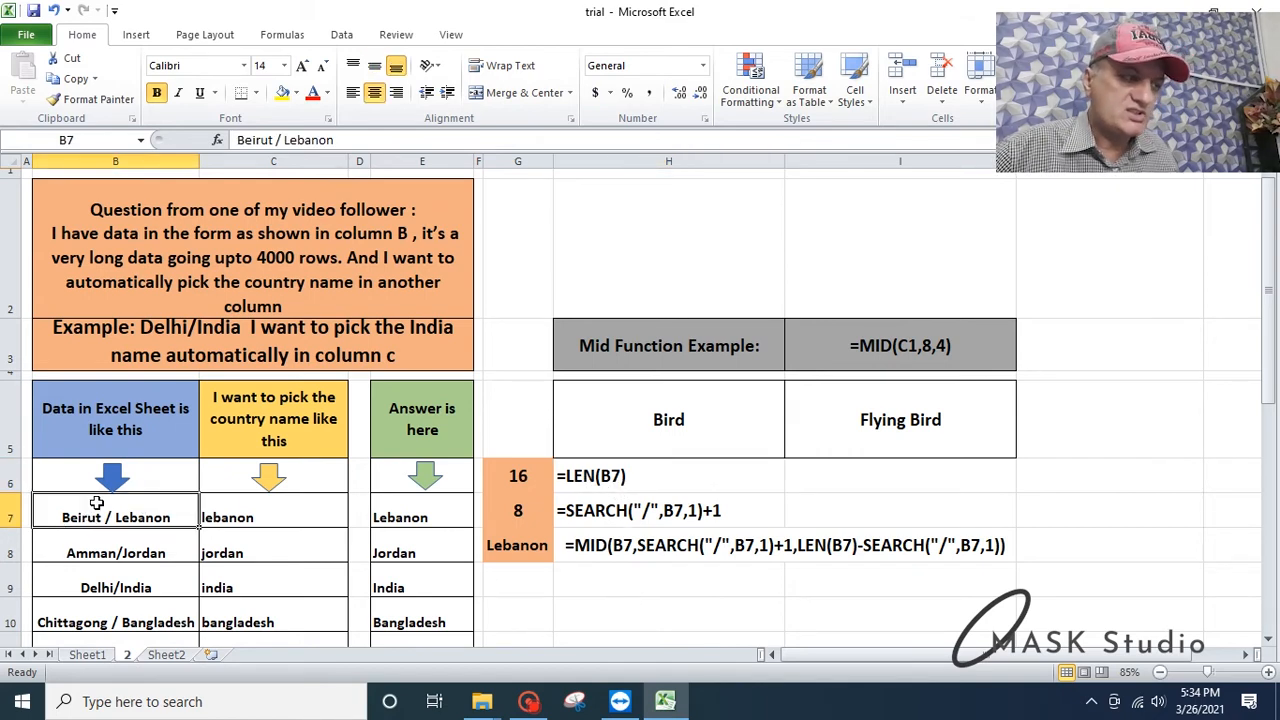
pyautogui.click(638, 516)
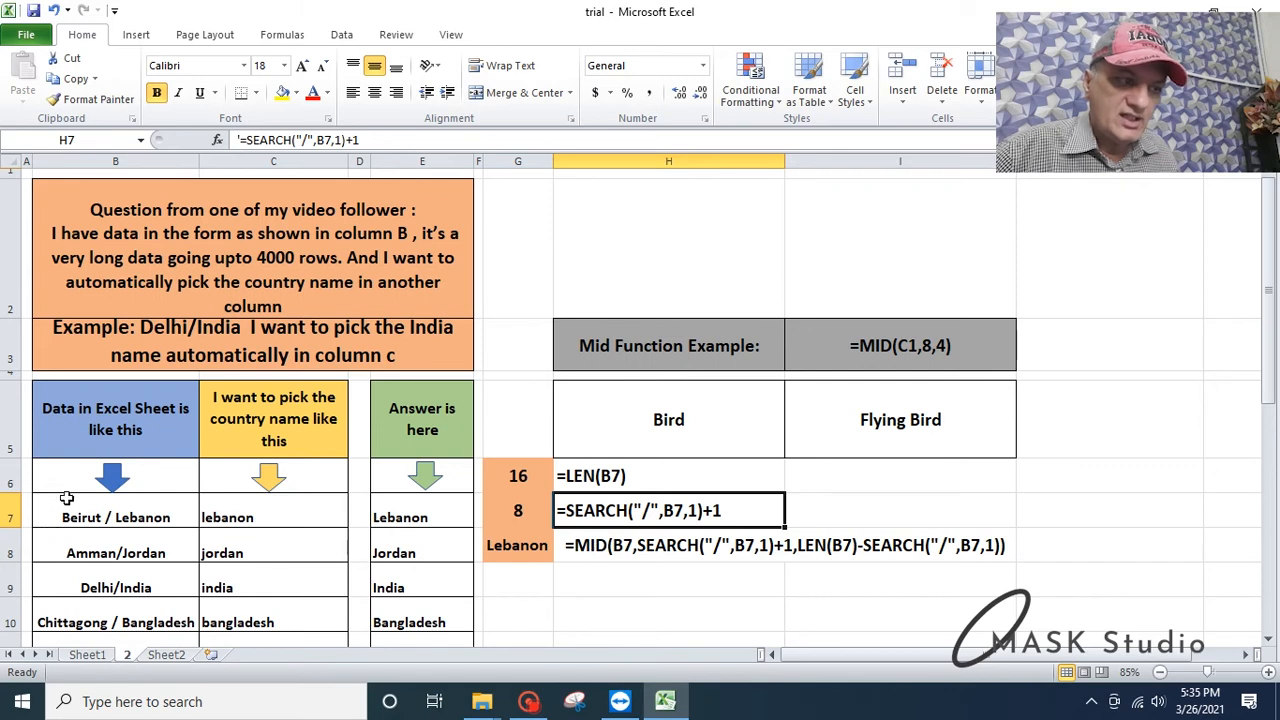
pyautogui.click(110, 537)
pyautogui.click(107, 519)
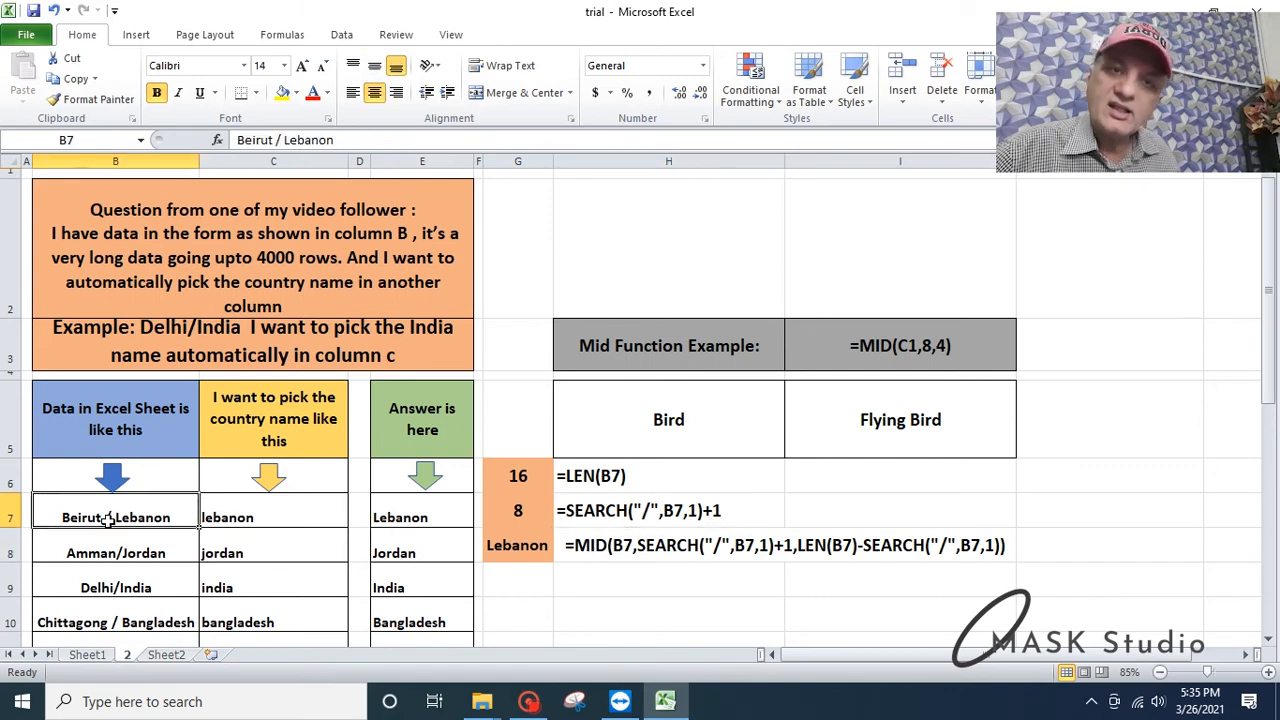